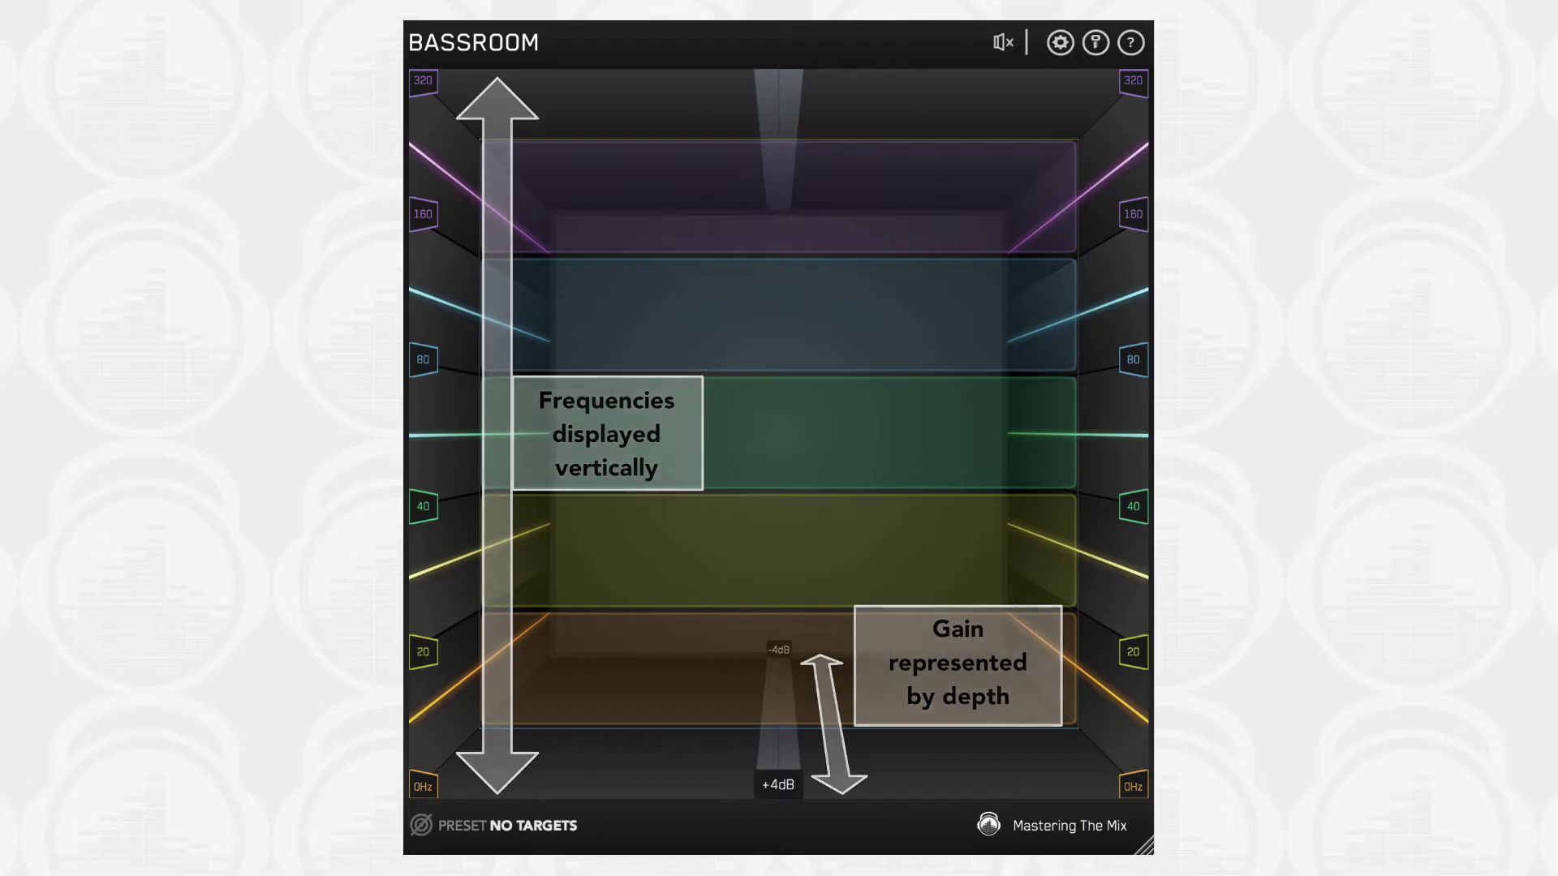
Step: Boost the green 40–80 Hz band to +2.9 dB, slightly cut the blue 80–160 Hz band and slightly boost the purple 160–320 Hz band
{"action": "mouse_move", "coordinate": [704, 432]}
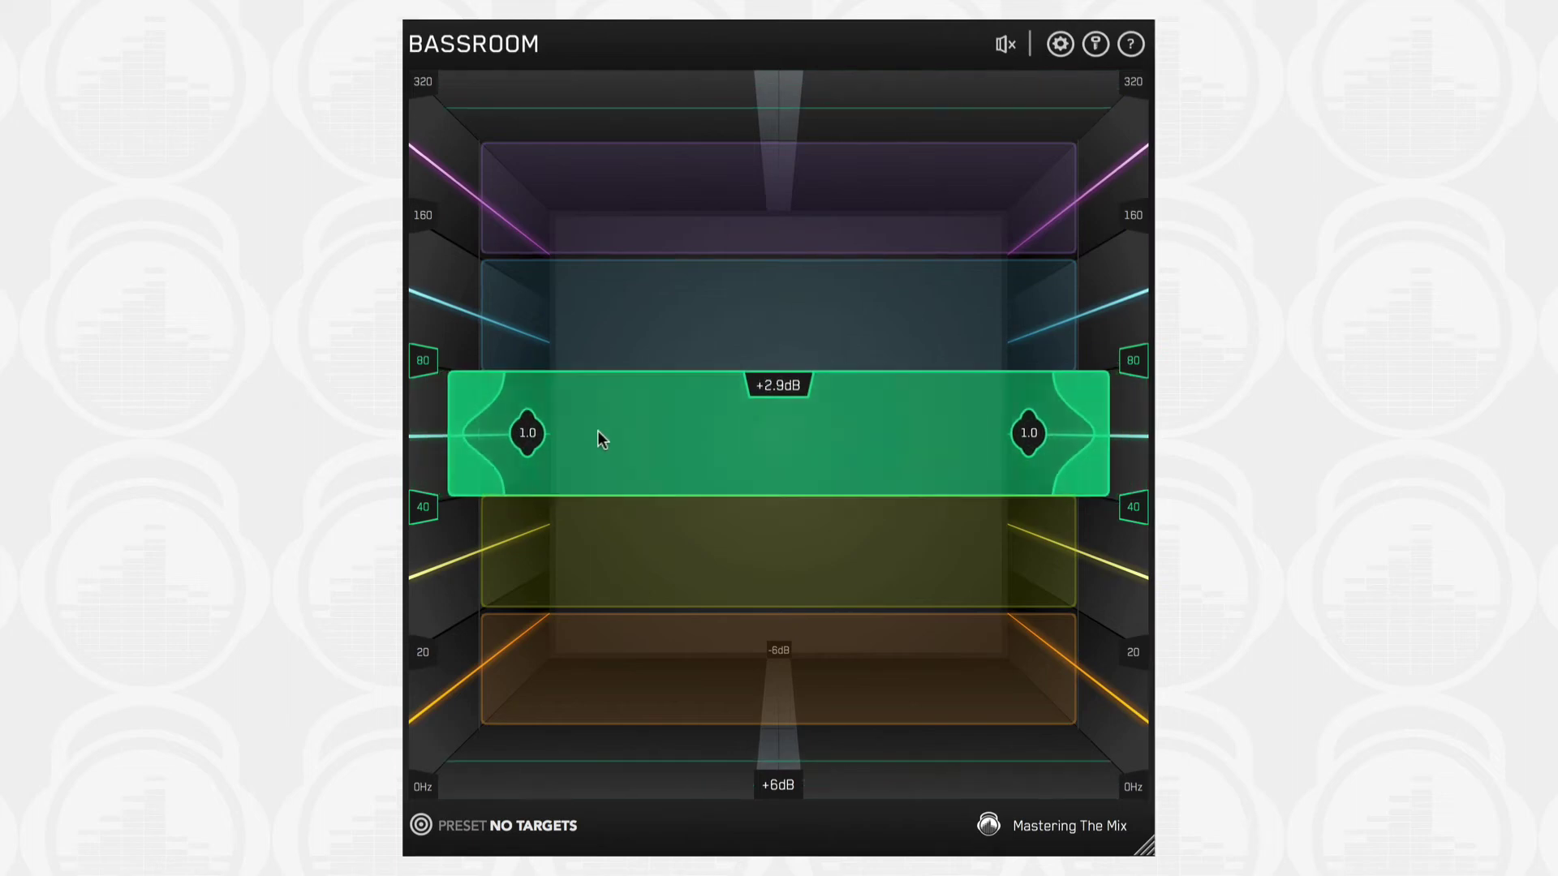
{"action": "left_click", "coordinate": [645, 326]}
{"action": "left_click", "coordinate": [691, 213]}
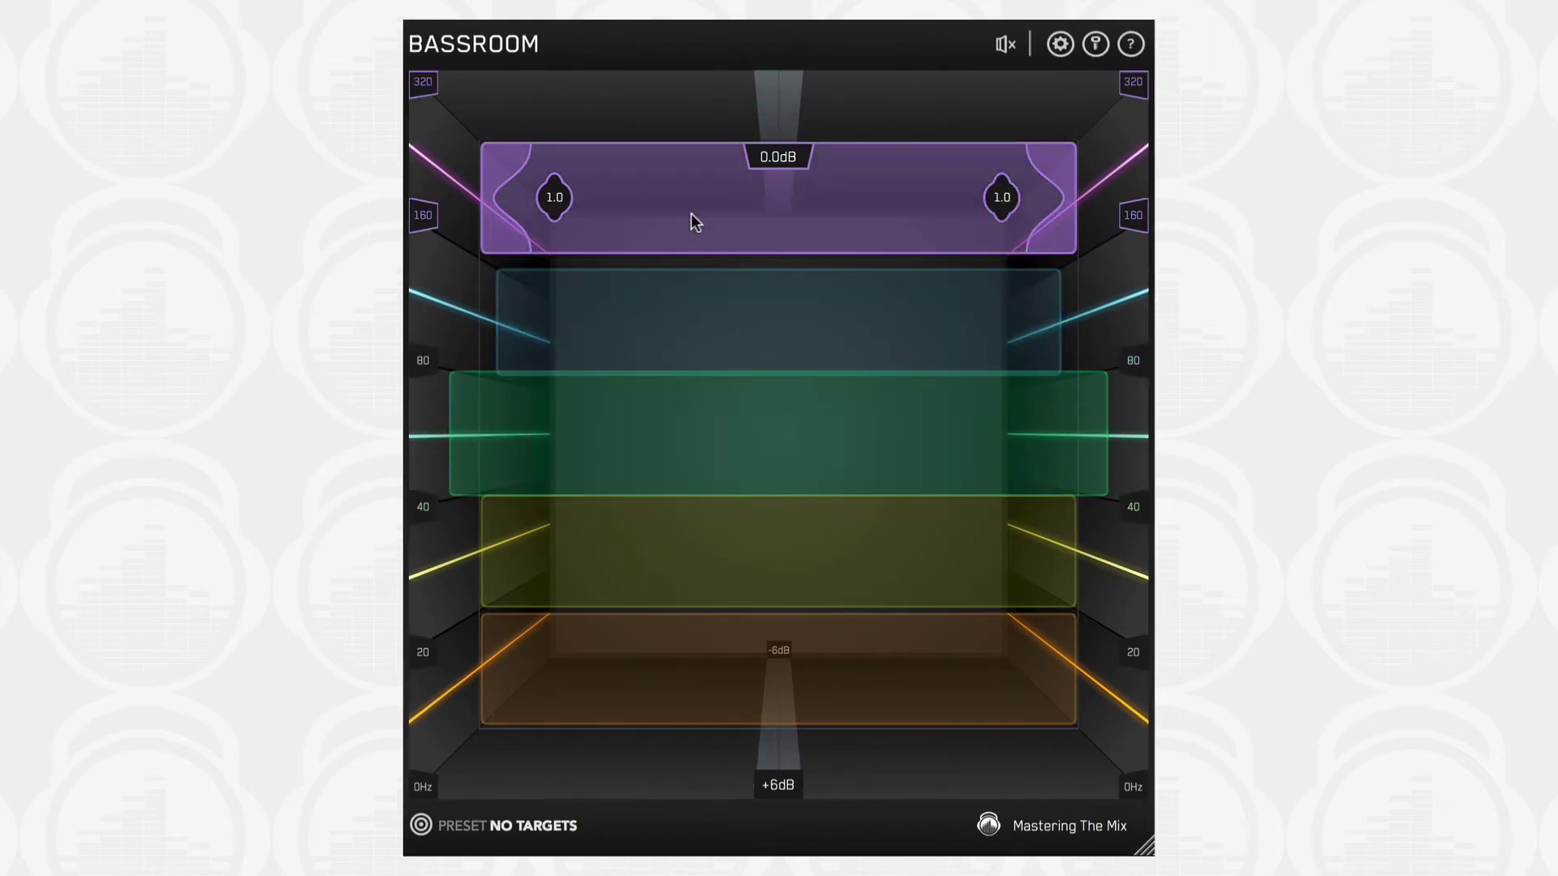
{"action": "left_click", "coordinate": [721, 524]}
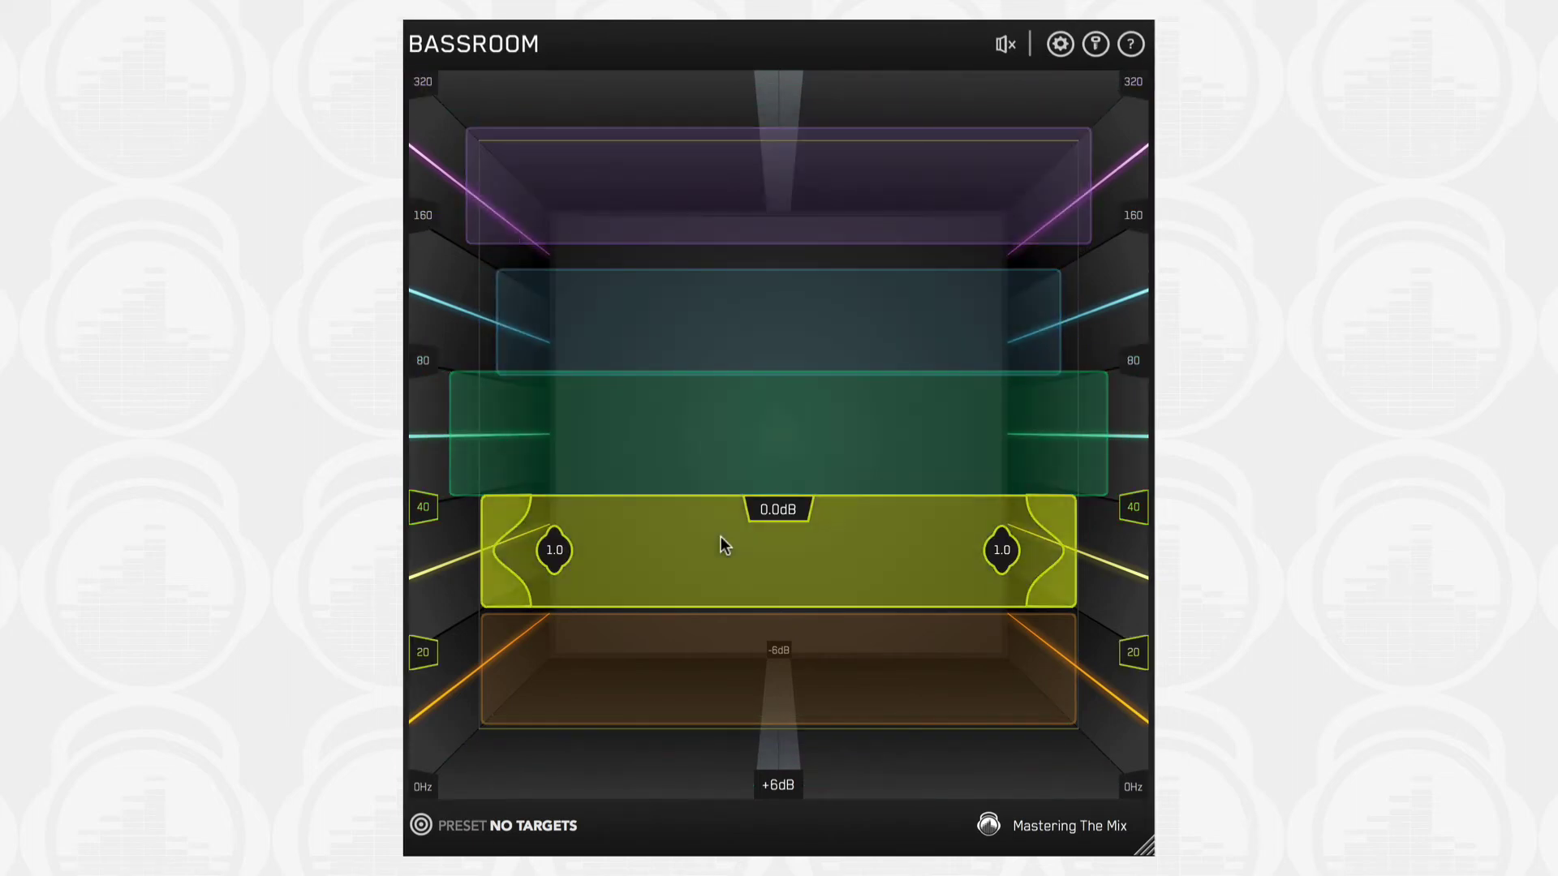
{"action": "left_click", "coordinate": [733, 659]}
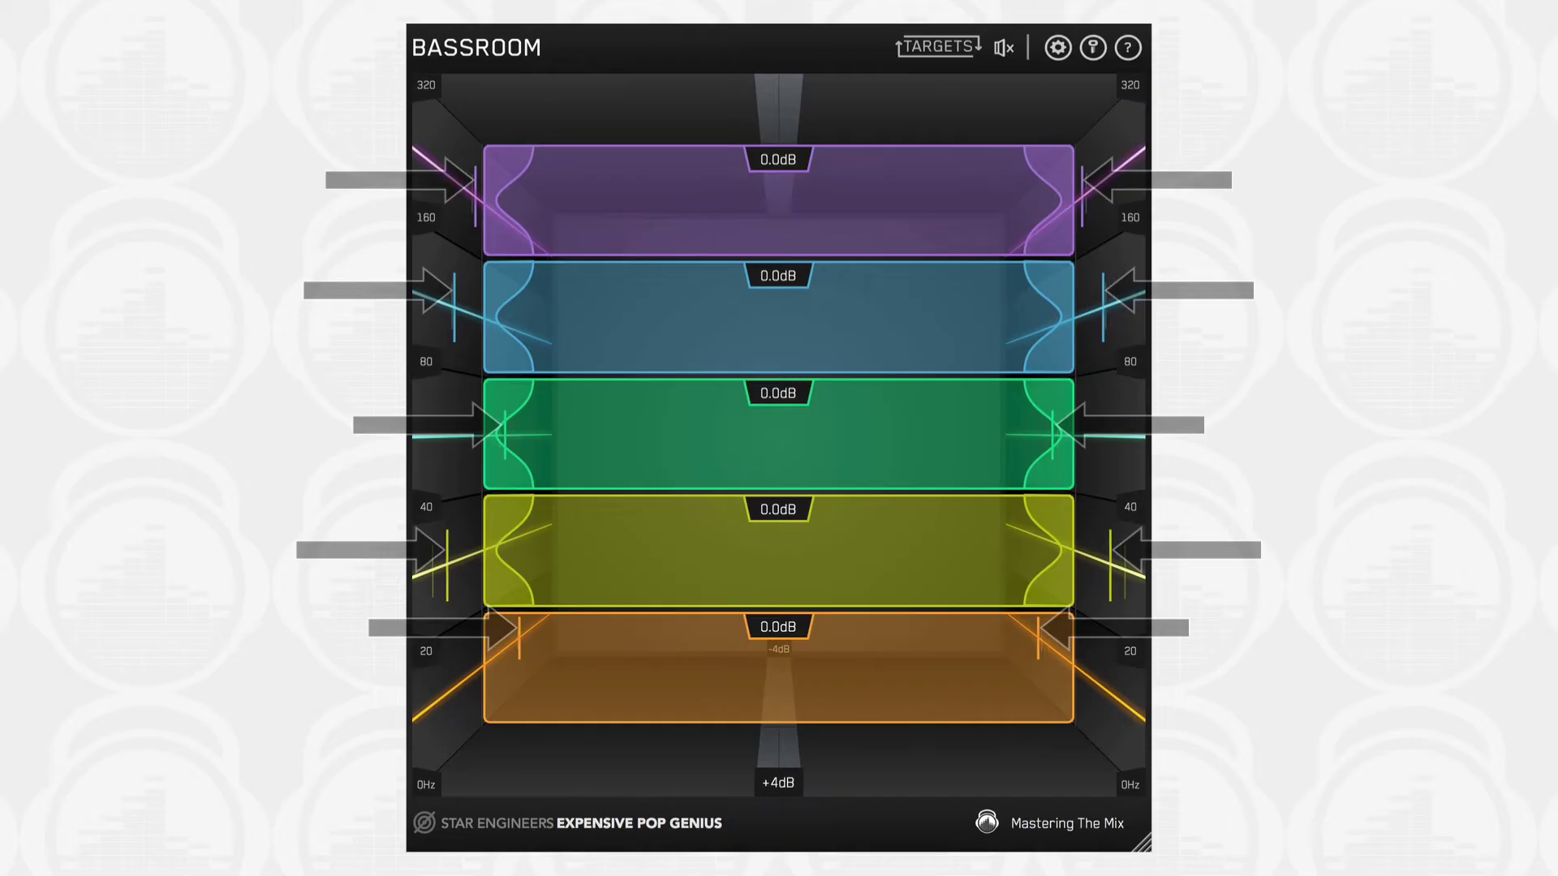
Step: Create targets from the first loud section of the BEST MIX 3 reference track and close the reference view
{"action": "left_click", "coordinate": [424, 824]}
{"action": "left_click_drag", "start_coordinate": [641, 563], "coordinate": [779, 580]}
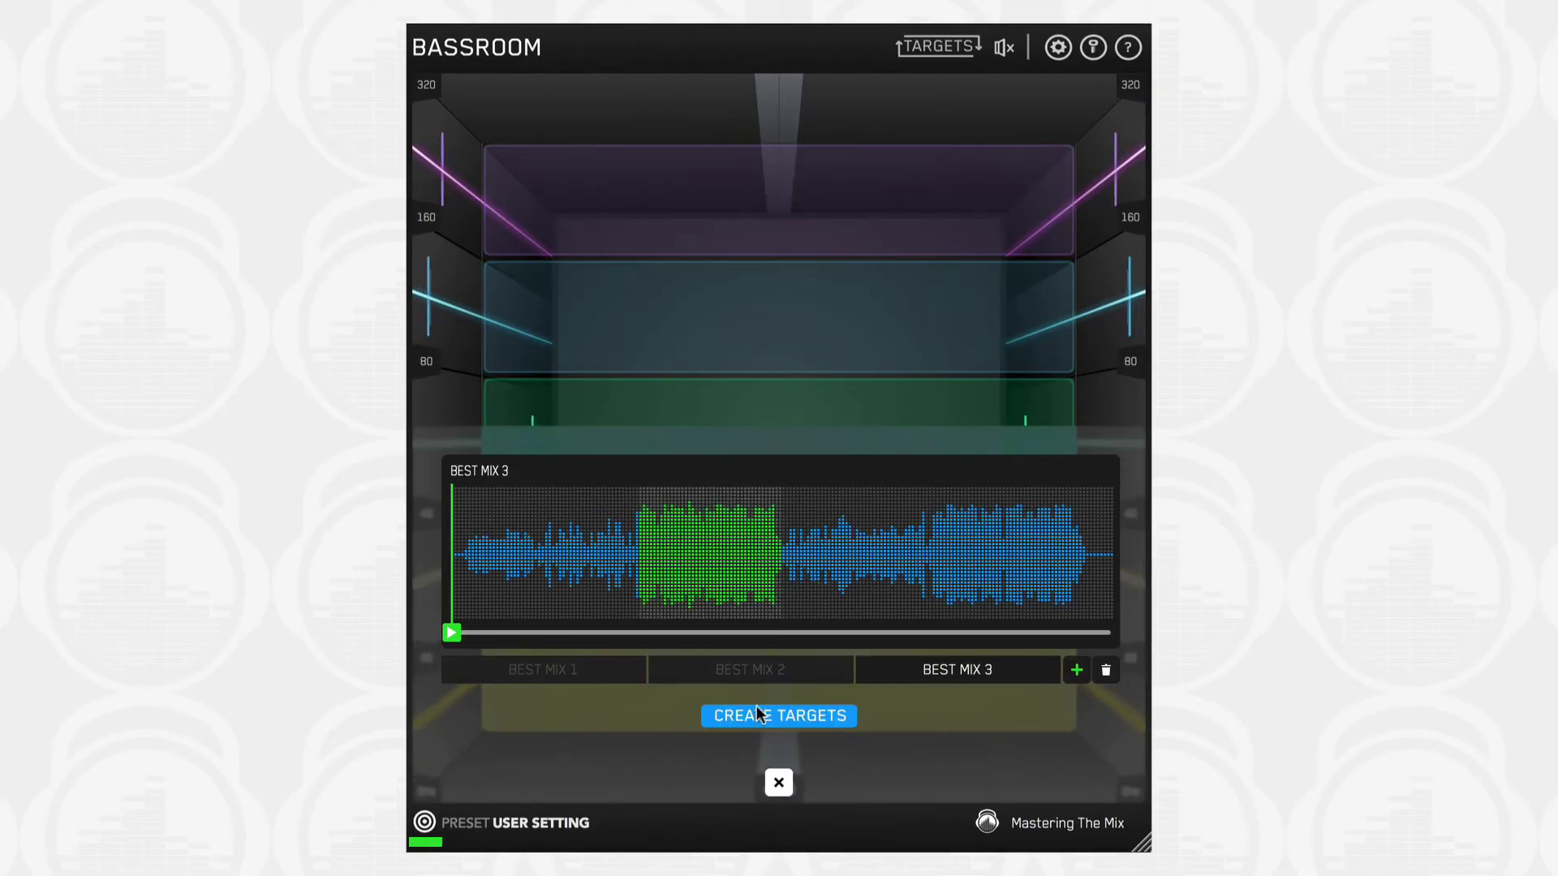
{"action": "left_click", "coordinate": [759, 716]}
{"action": "left_click", "coordinate": [779, 784]}
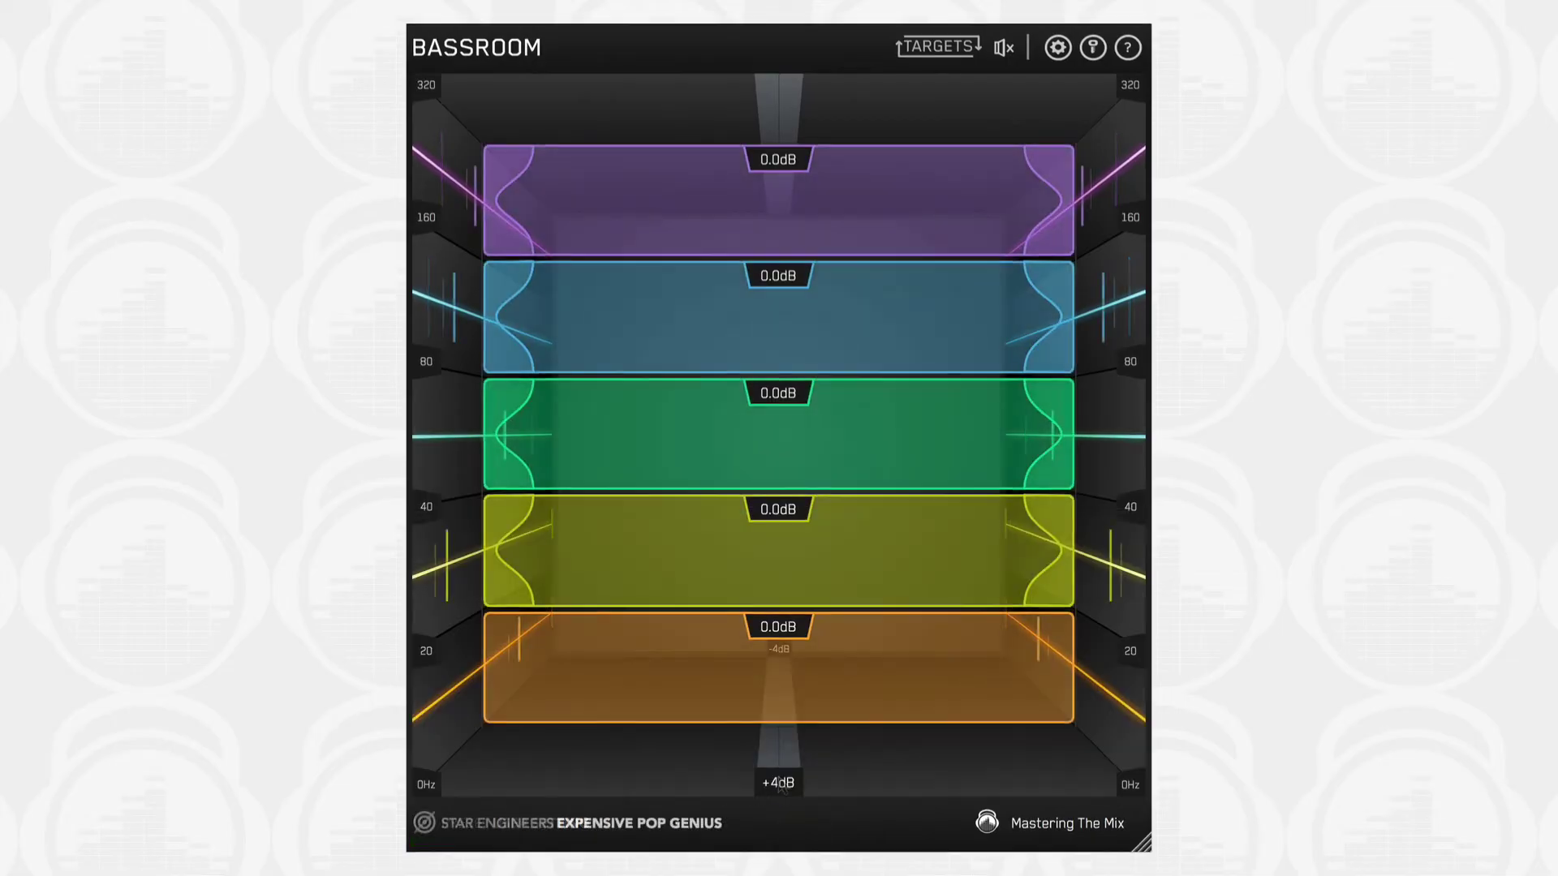
Step: Browse the target presets by genre, including the Other and House categories
{"action": "left_click", "coordinate": [504, 823]}
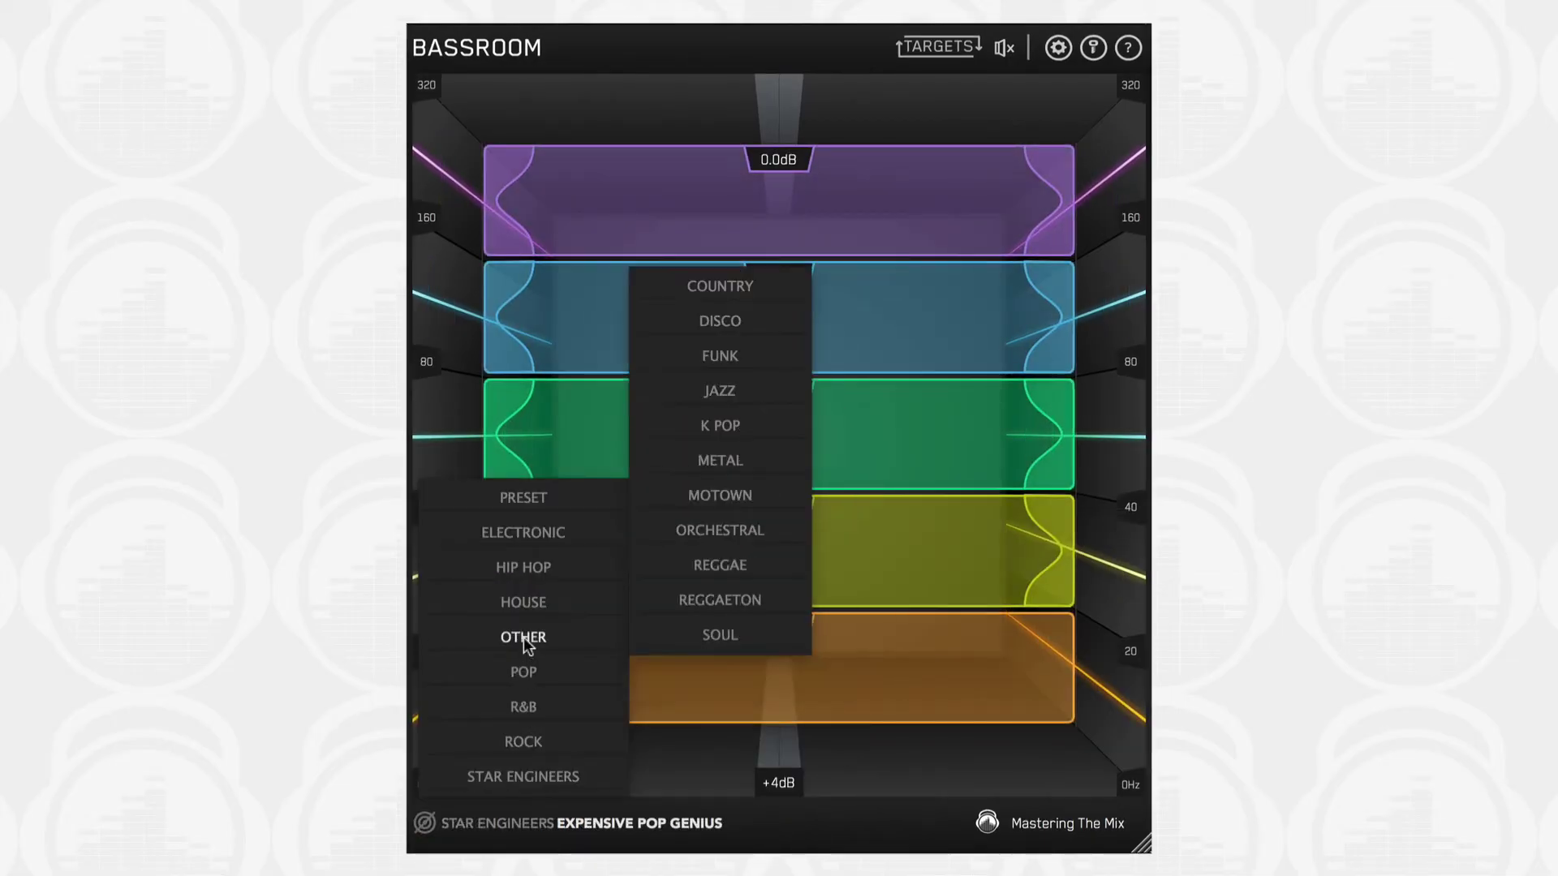
{"action": "mouse_move", "coordinate": [523, 604]}
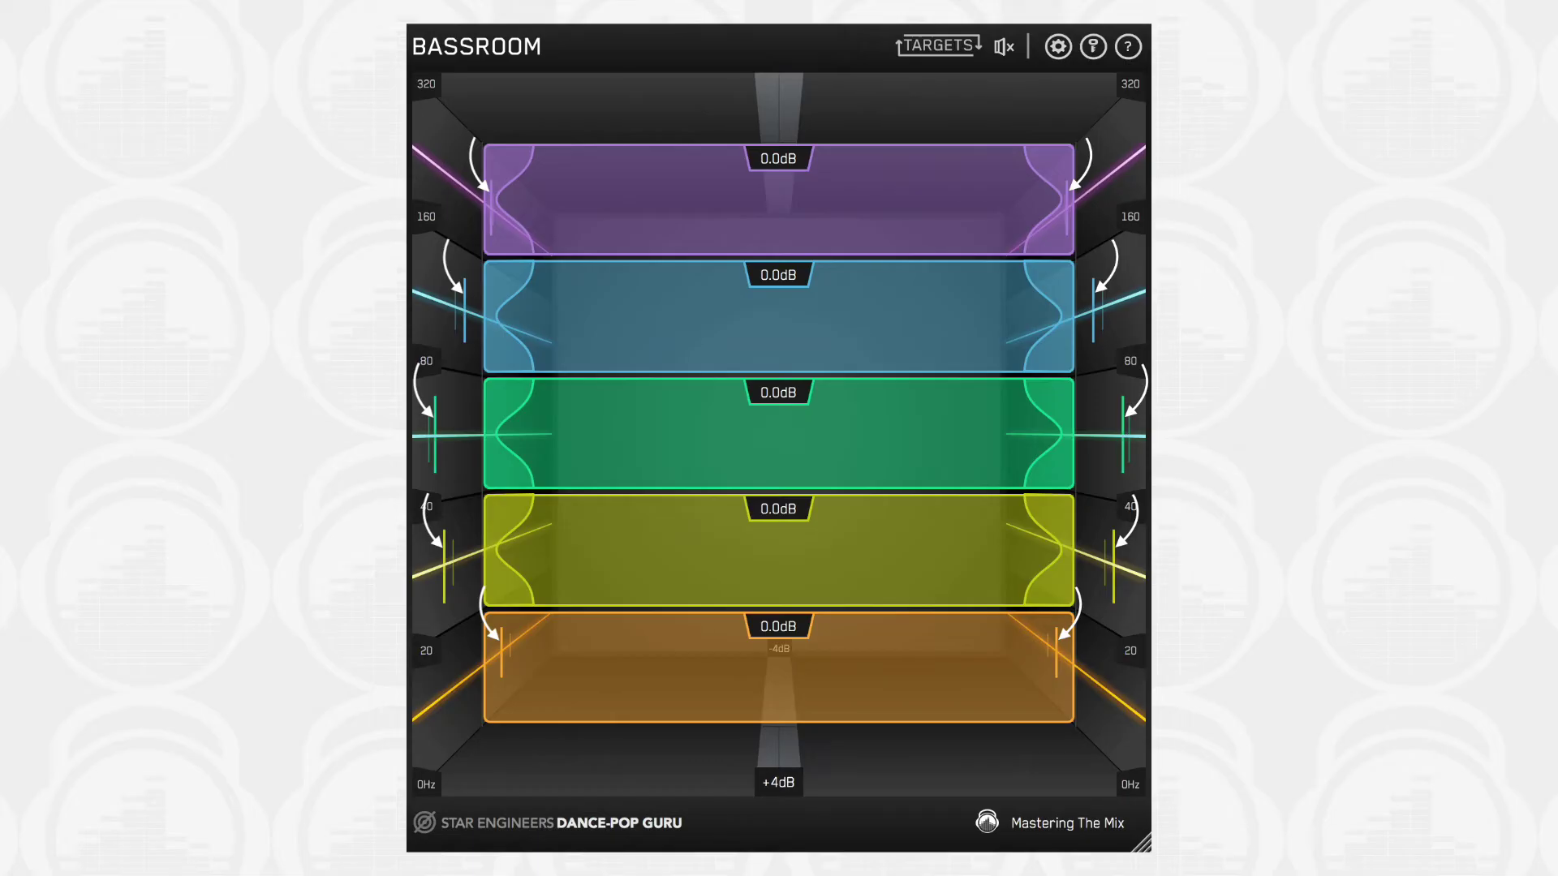
Step: Set the gain range to +6 dB and adjust the band gains toward their Expensive Pop Genius target markers
{"action": "left_click", "coordinate": [775, 783]}
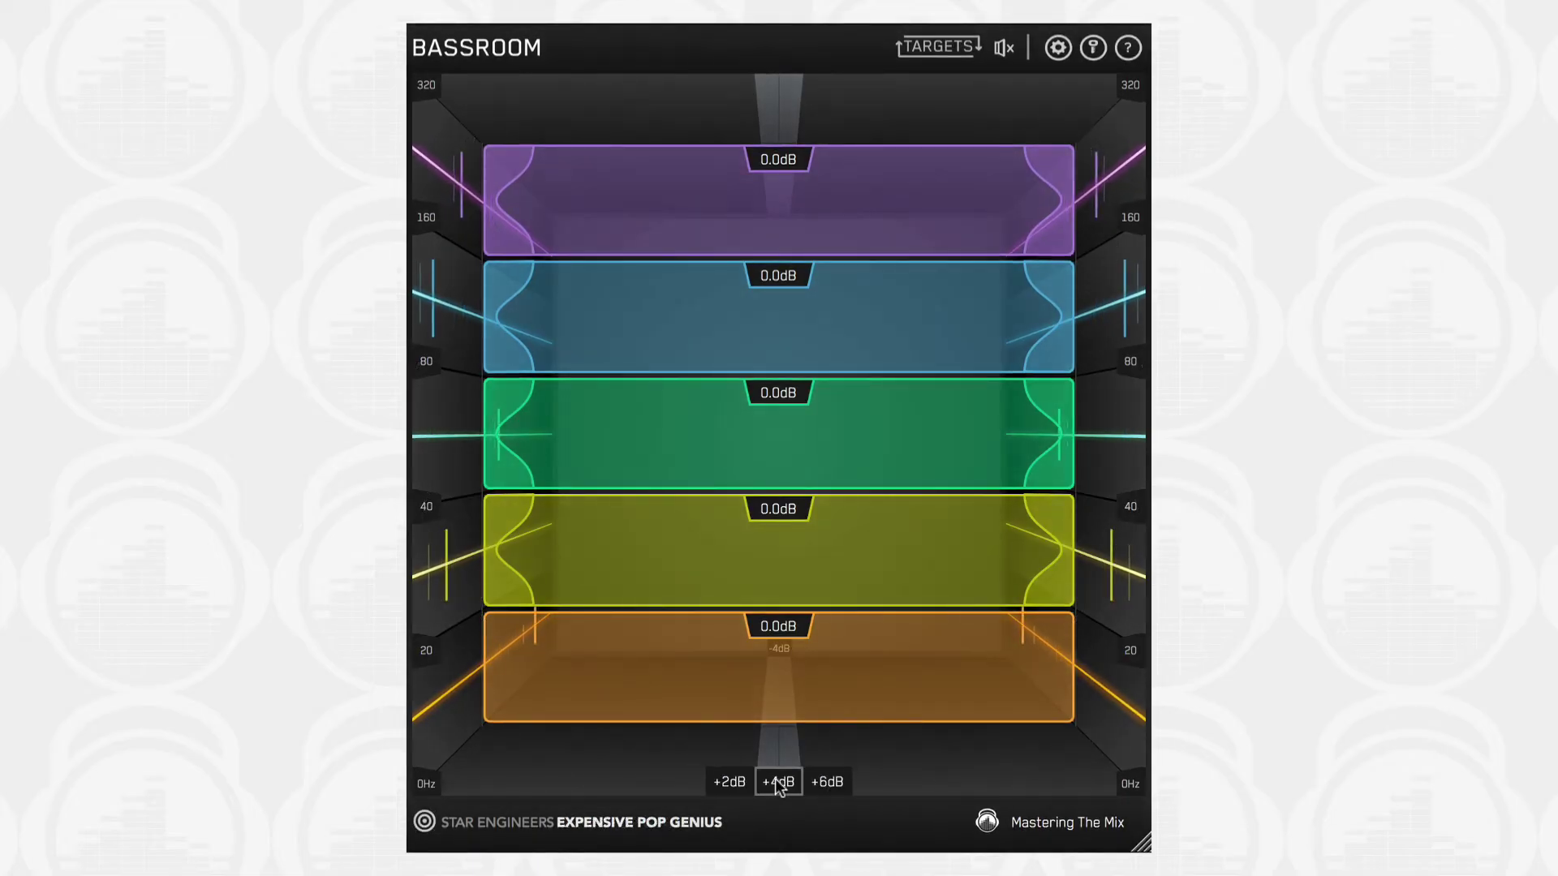
{"action": "left_click", "coordinate": [824, 782]}
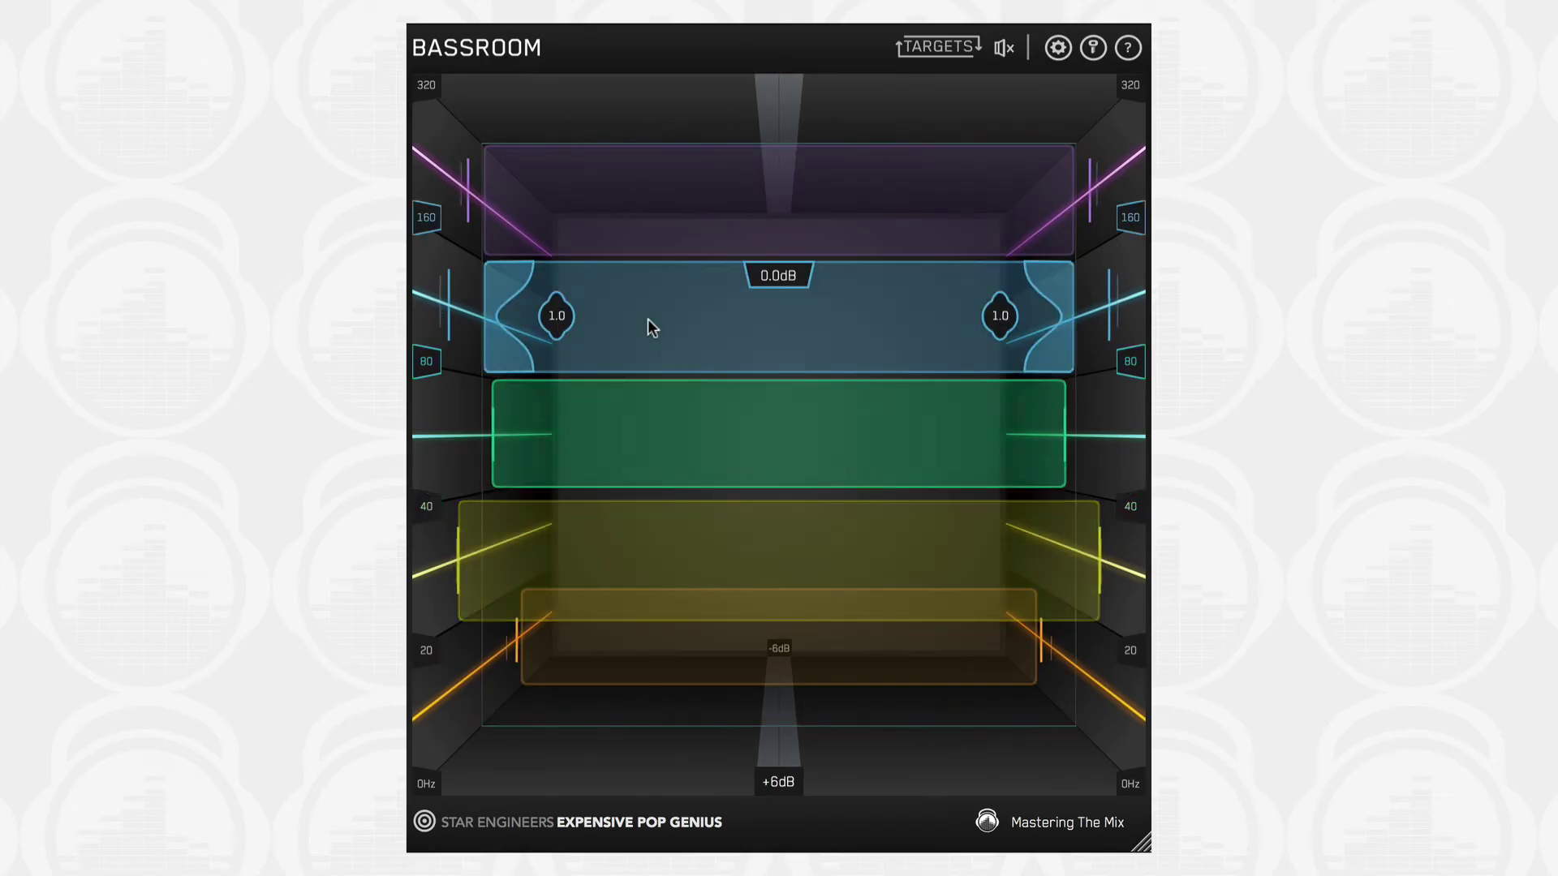
{"action": "scroll", "coordinate": [649, 327], "scroll_direction": "up", "scroll_amount": 5}
{"action": "left_click_drag", "start_coordinate": [530, 306], "coordinate": [616, 301]}
{"action": "left_click", "coordinate": [703, 311]}
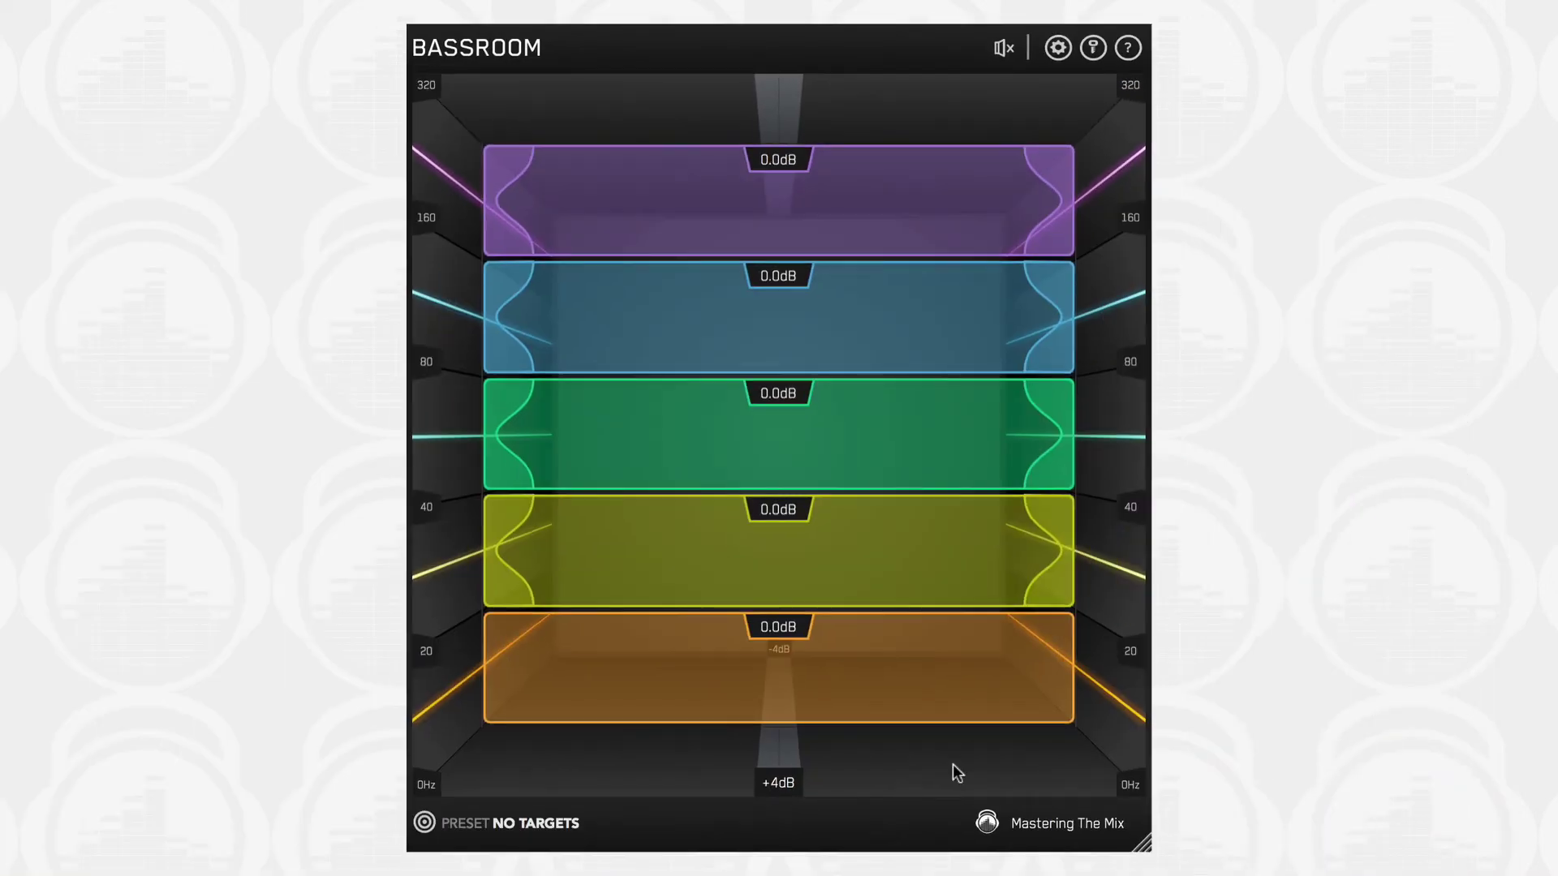
Step: Slightly boost the purple 160–320 Hz band and cut the blue 80–160 Hz band to about -2.1 dB
{"action": "left_click", "coordinate": [945, 674]}
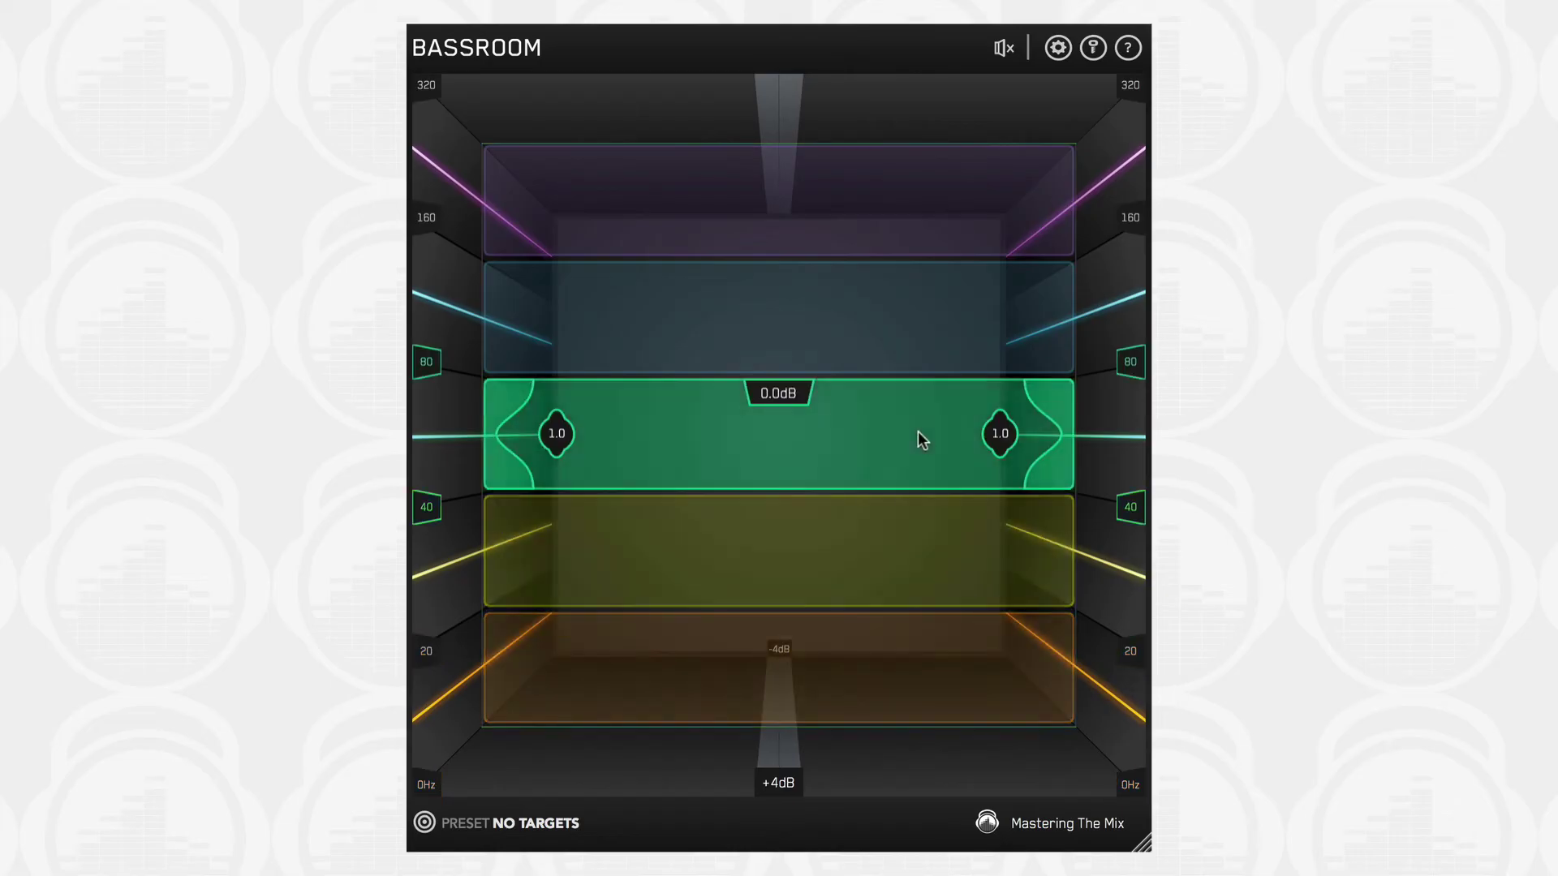
{"action": "mouse_move", "coordinate": [889, 309]}
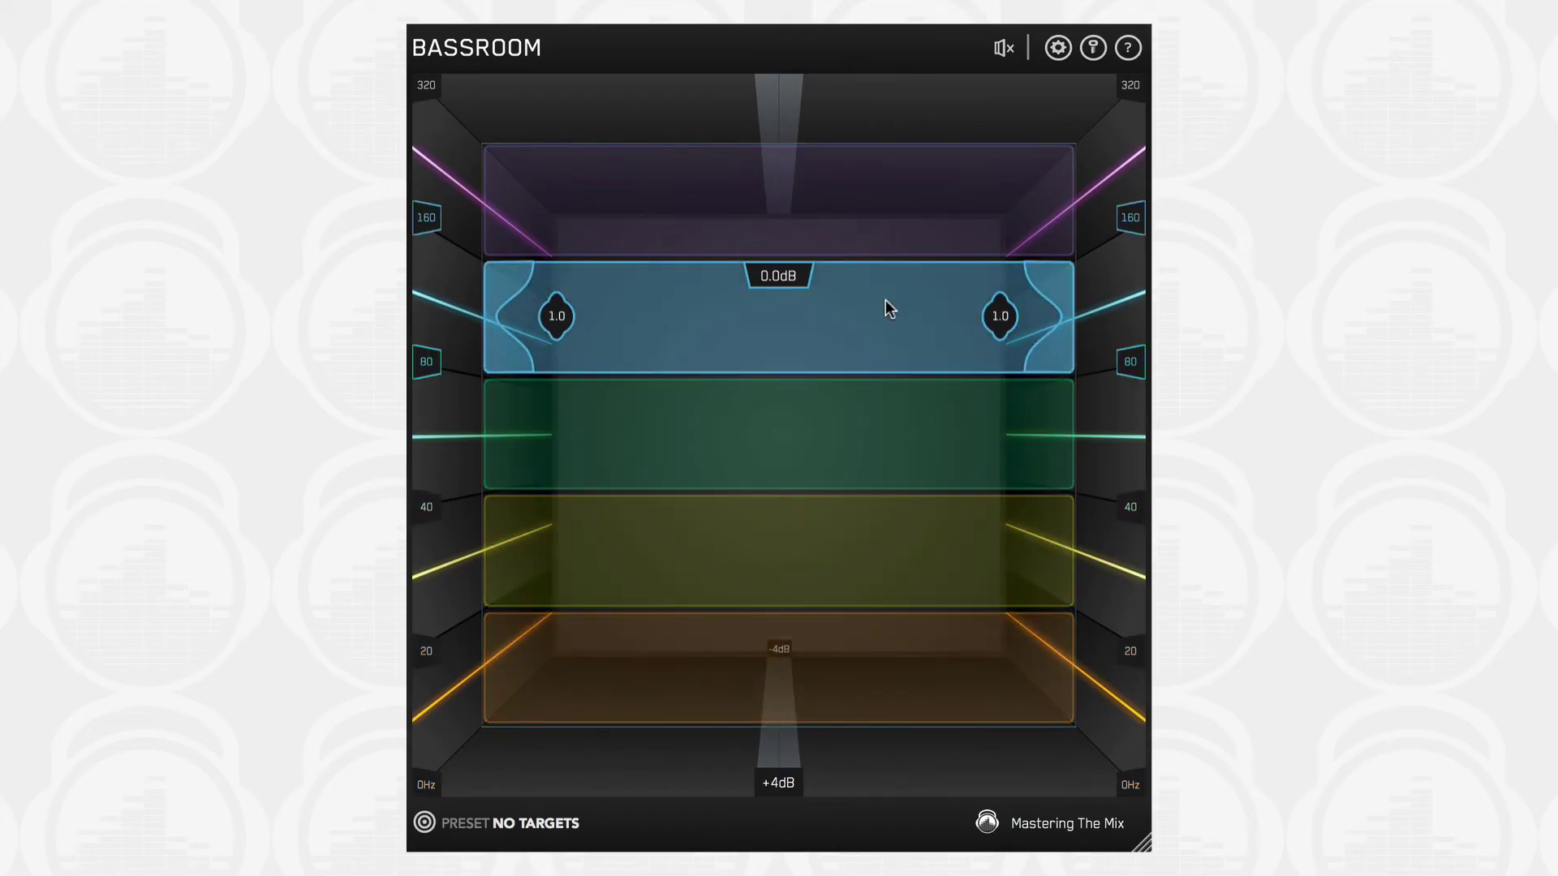
{"action": "mouse_move", "coordinate": [865, 224]}
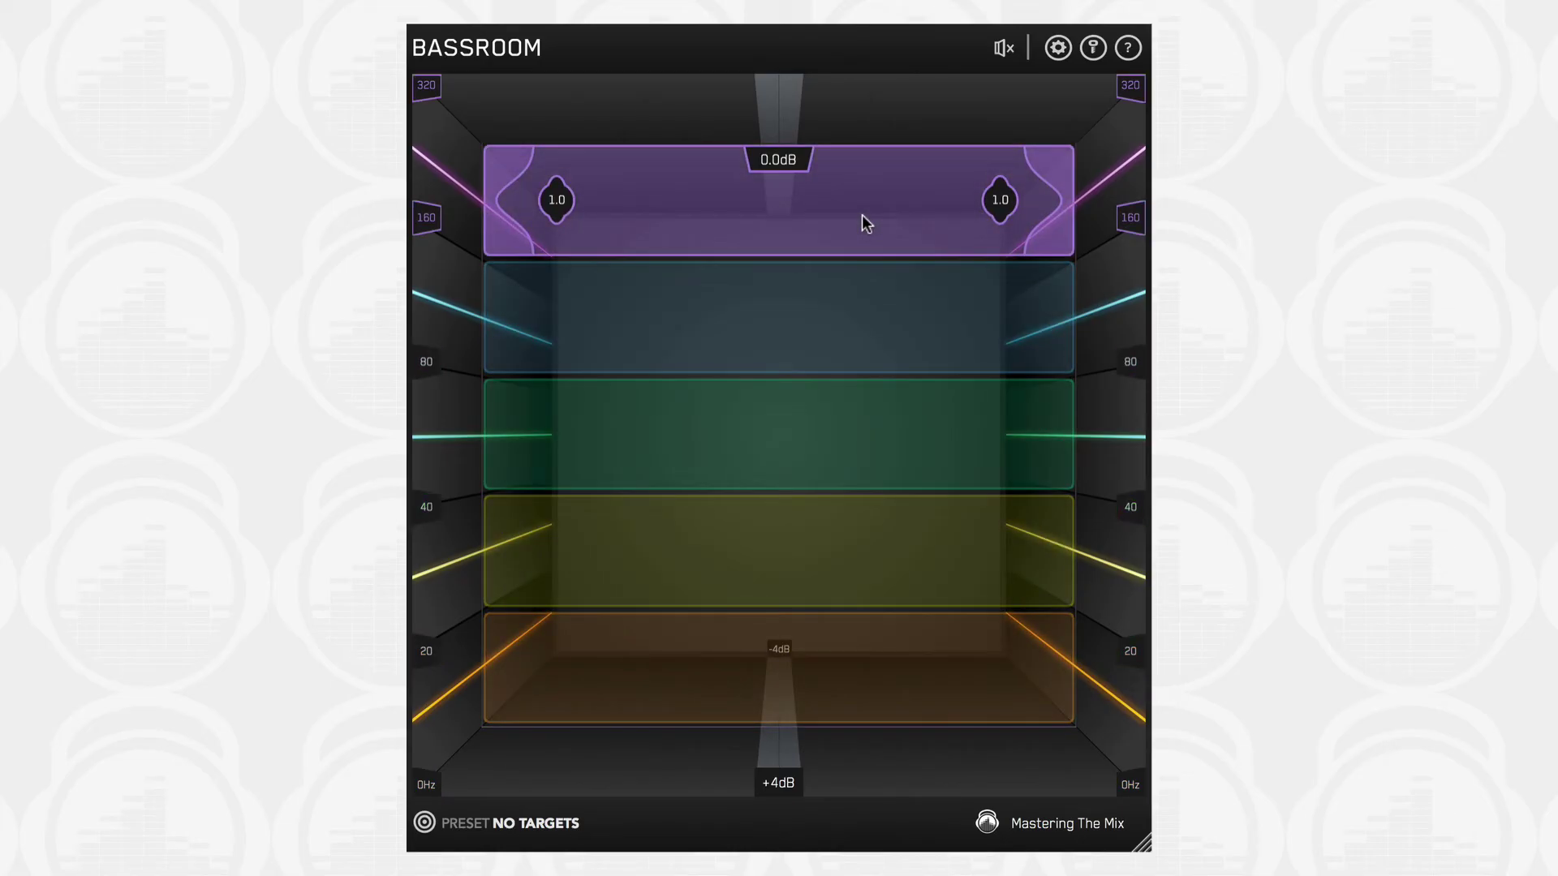
{"action": "left_click_drag", "start_coordinate": [850, 182], "coordinate": [849, 158]}
{"action": "left_click_drag", "start_coordinate": [844, 328], "coordinate": [844, 379]}
Step: Set the gain of the green 40–80 Hz band to exactly 2 dB
{"action": "mouse_move", "coordinate": [776, 394]}
{"action": "type", "text": "2"}
{"action": "key", "text": "Return"}
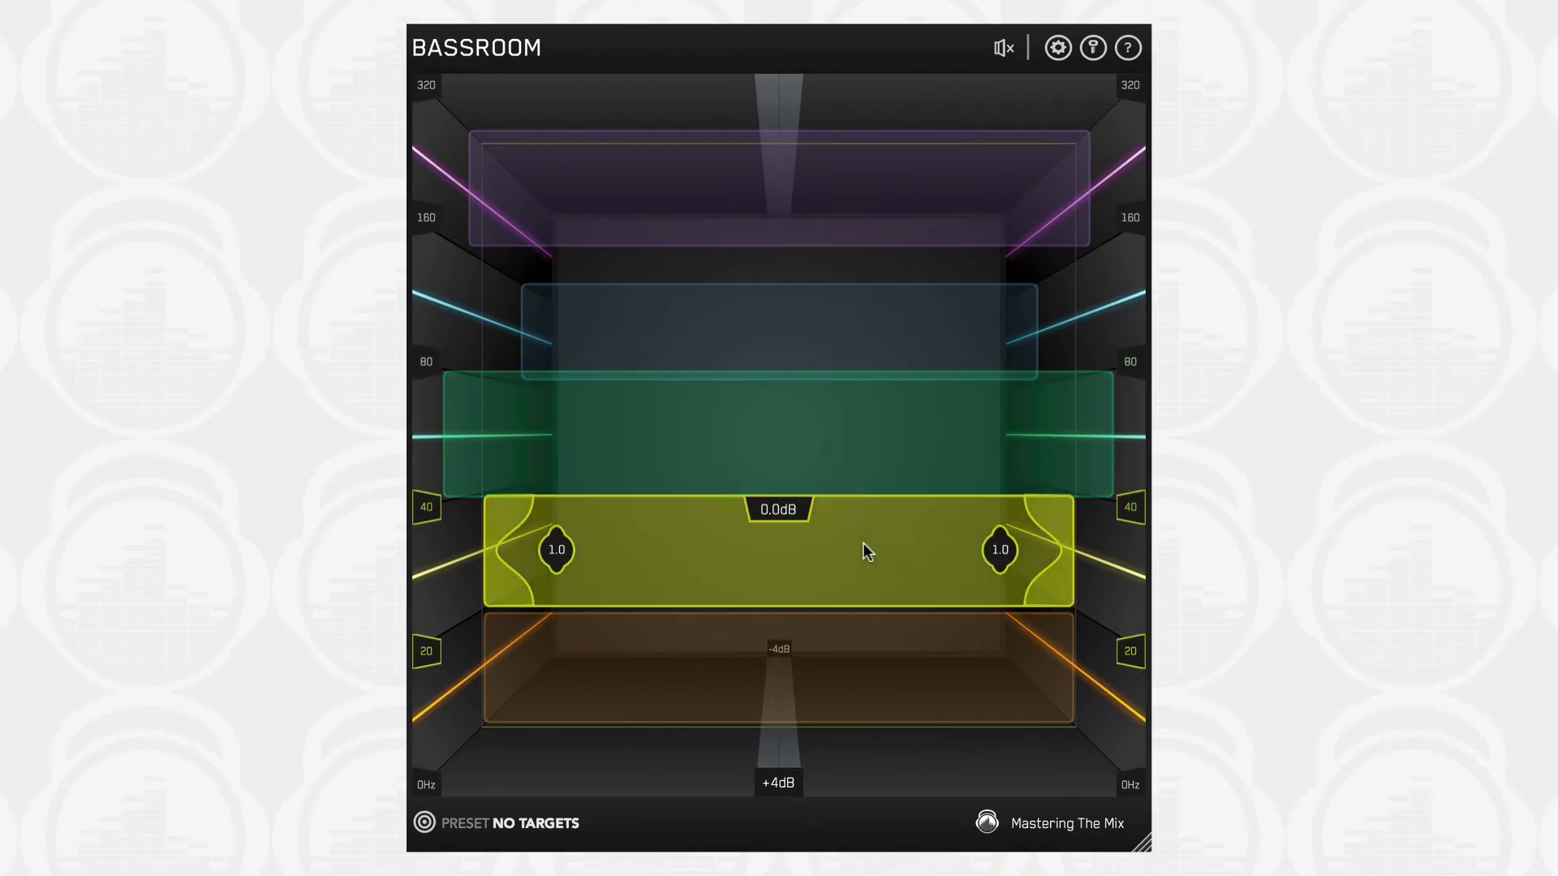
Step: Reset the gain of the green, blue and purple bands to 0.0 dB
{"action": "double_click", "coordinate": [863, 464]}
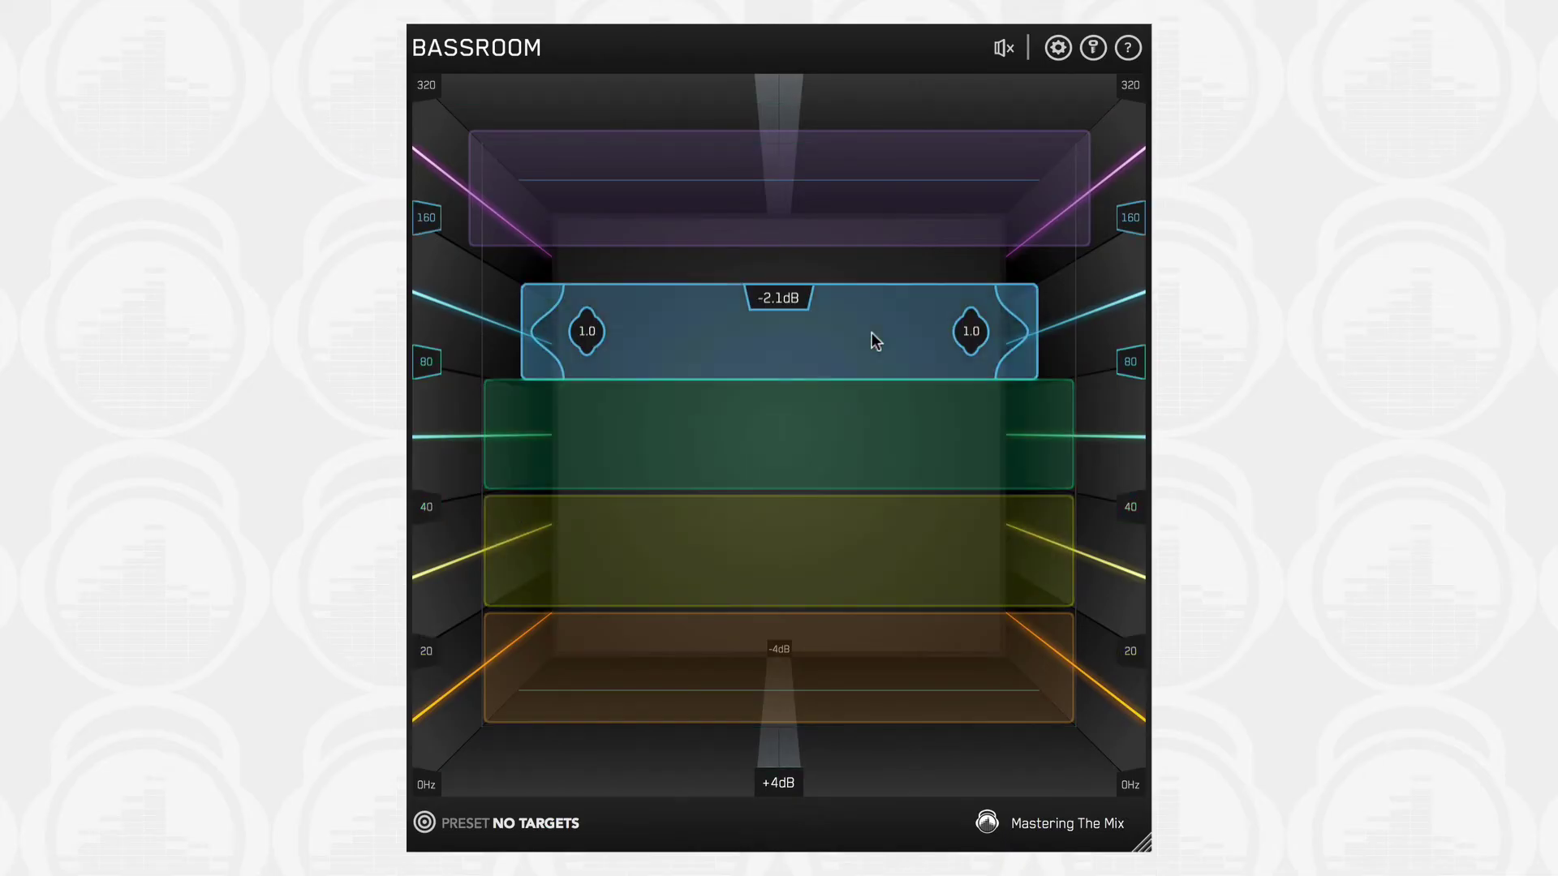
{"action": "mouse_move", "coordinate": [870, 212]}
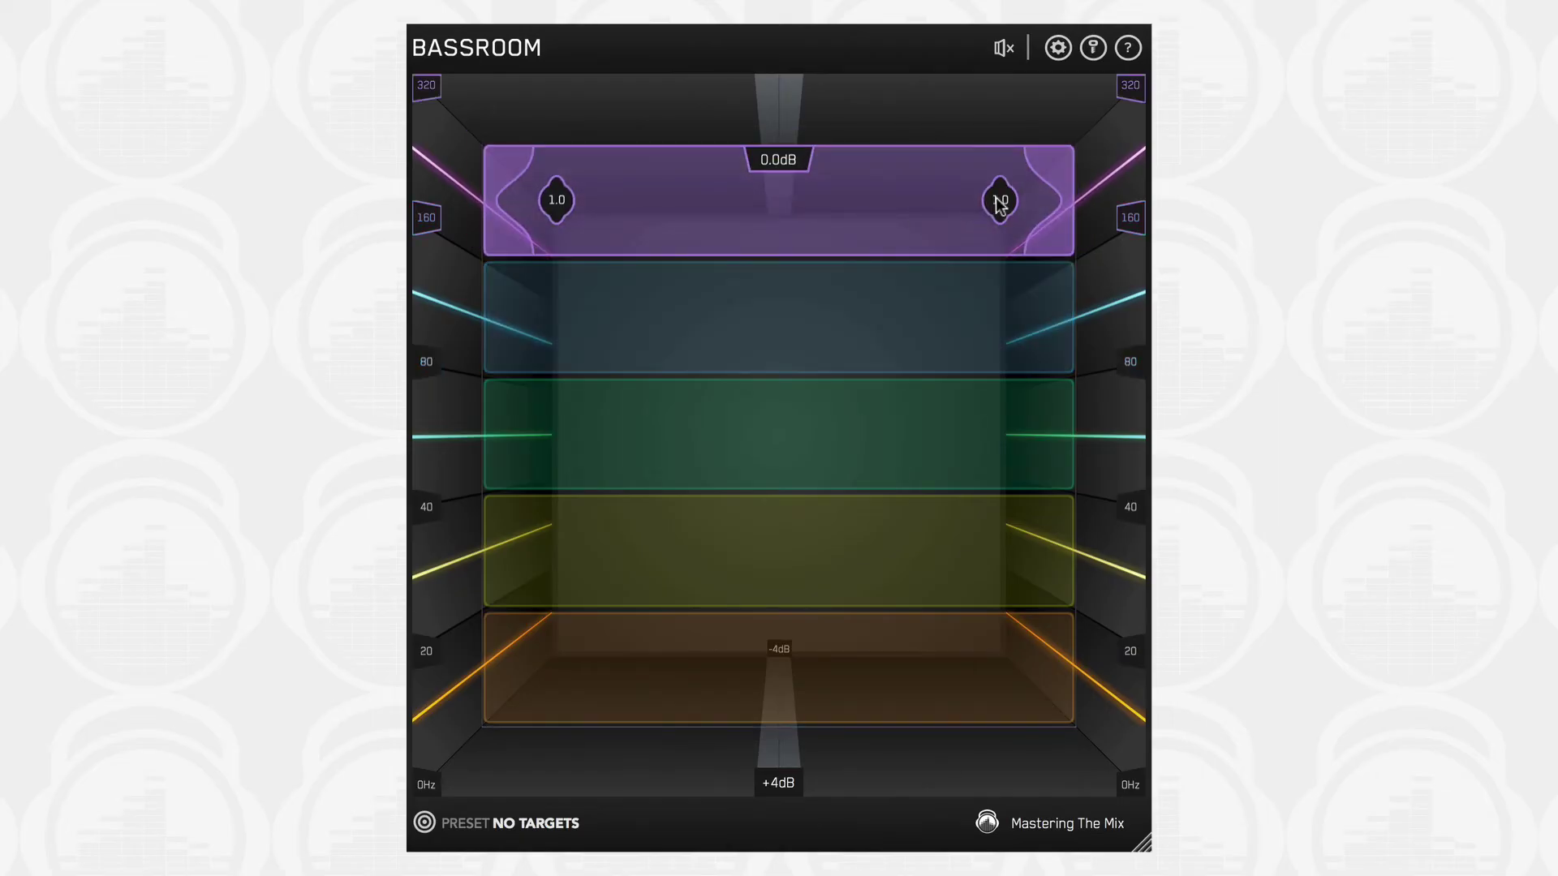
Step: Narrow the purple 160–320 Hz band's Q to 5.0 and widen it again
{"action": "left_click_drag", "start_coordinate": [1000, 203], "coordinate": [751, 198]}
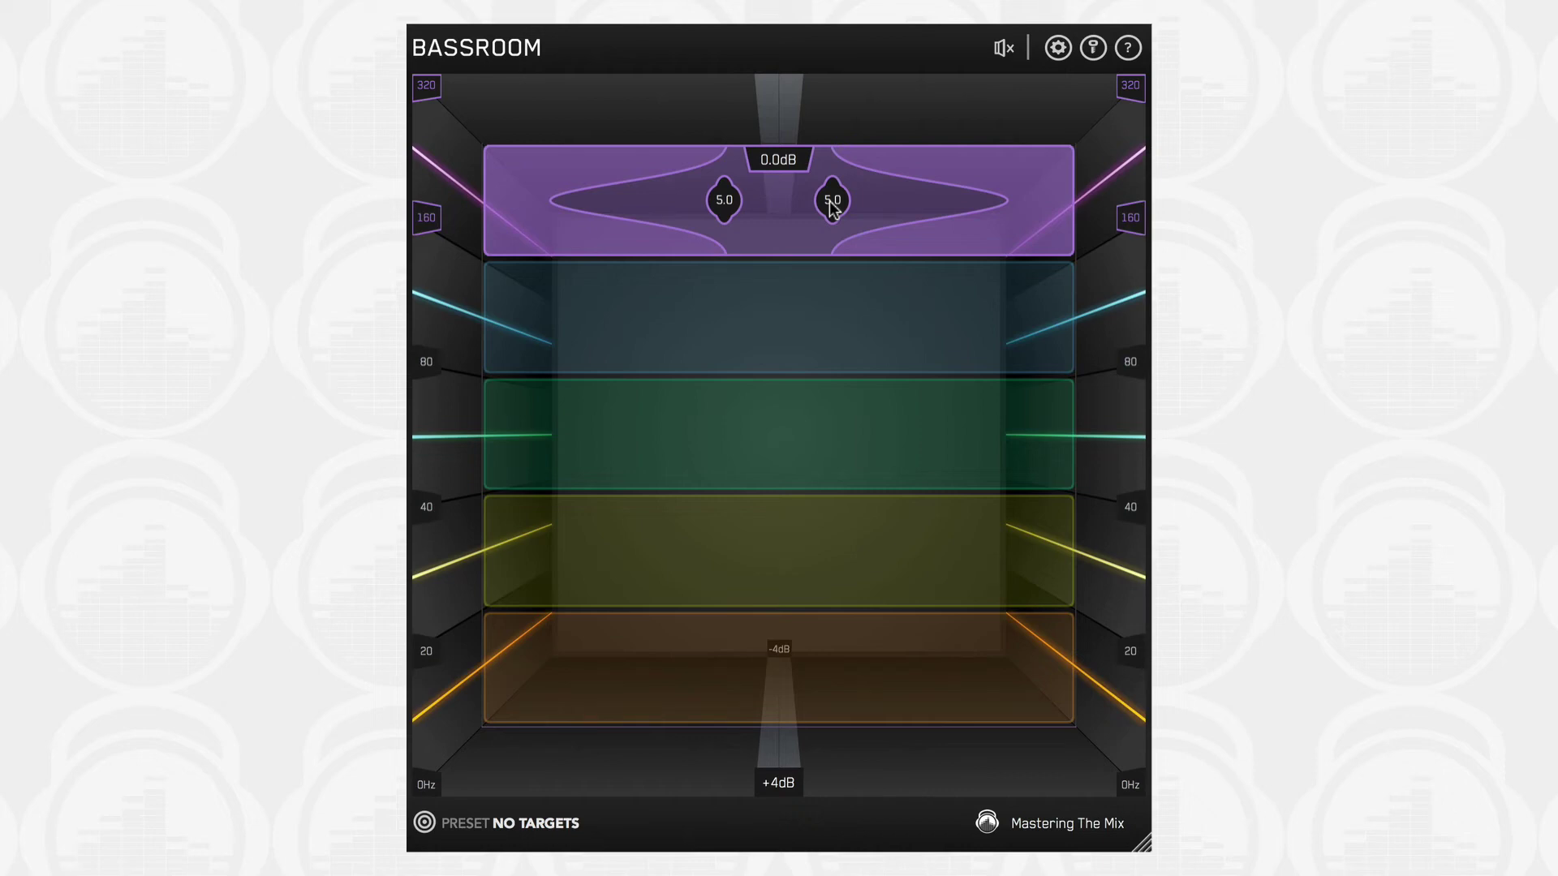
{"action": "left_click_drag", "start_coordinate": [829, 201], "coordinate": [1076, 193]}
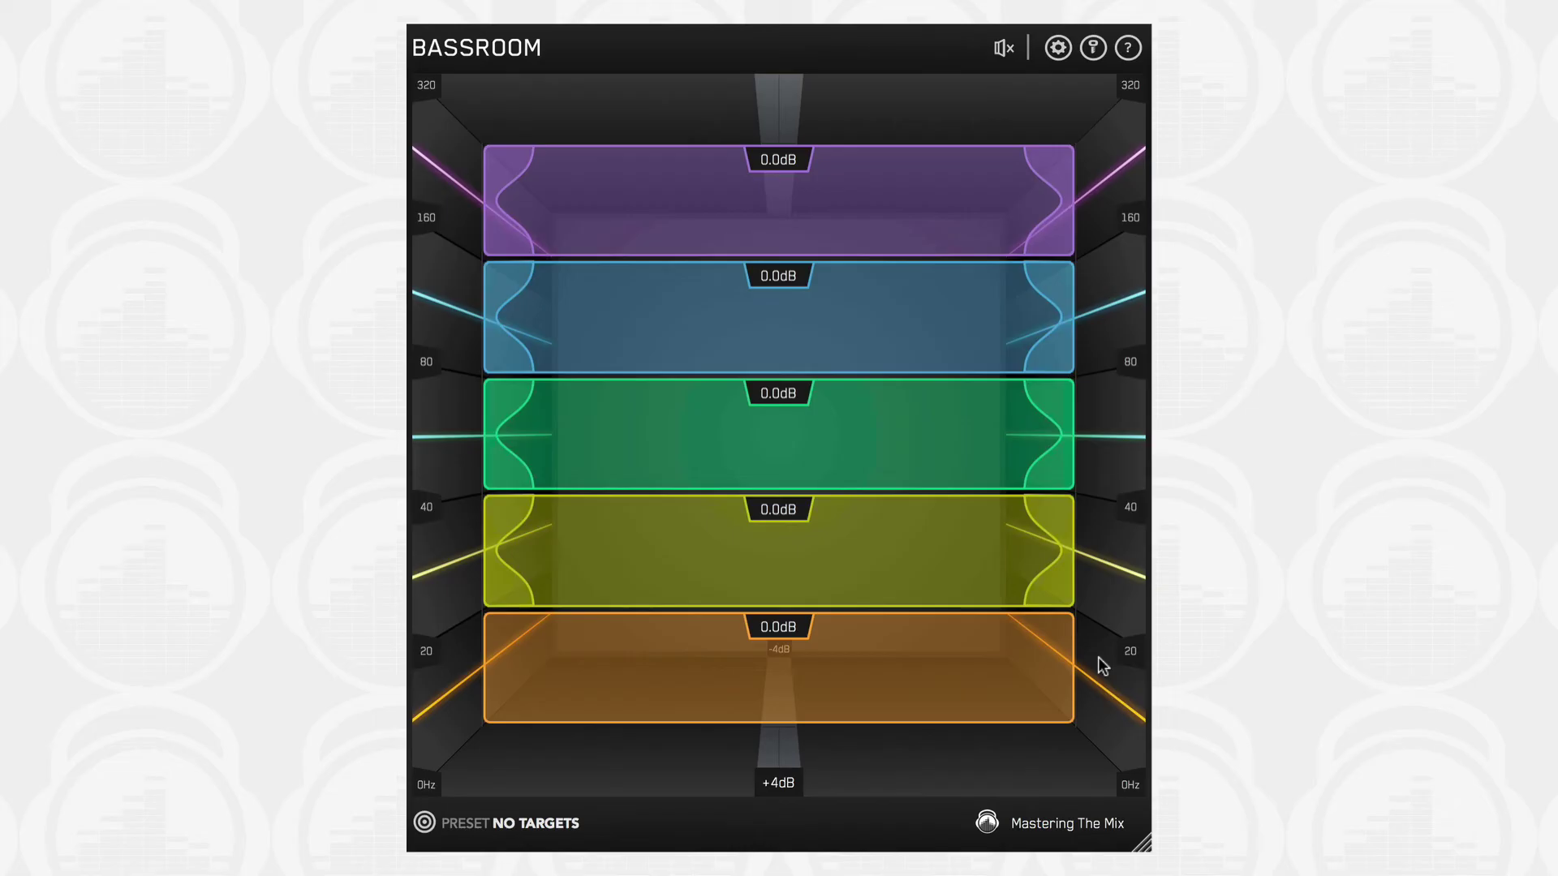
Step: Toggle the orange 0–20 Hz band's red state on and off, and try the same on the green 40–80 Hz band
{"action": "left_click", "coordinate": [961, 654]}
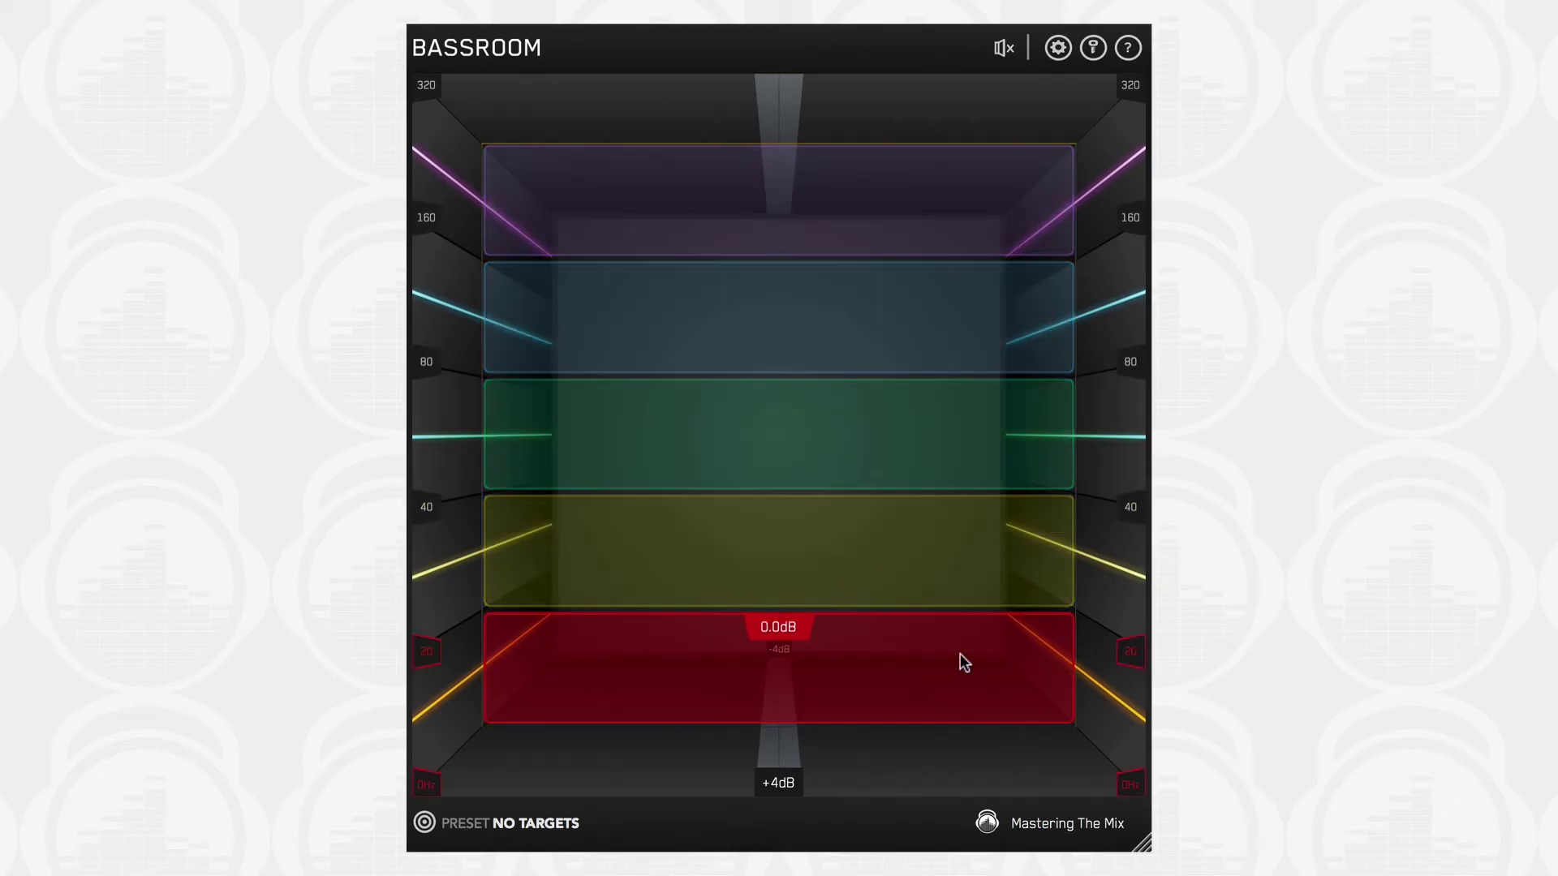
{"action": "left_click", "coordinate": [915, 425]}
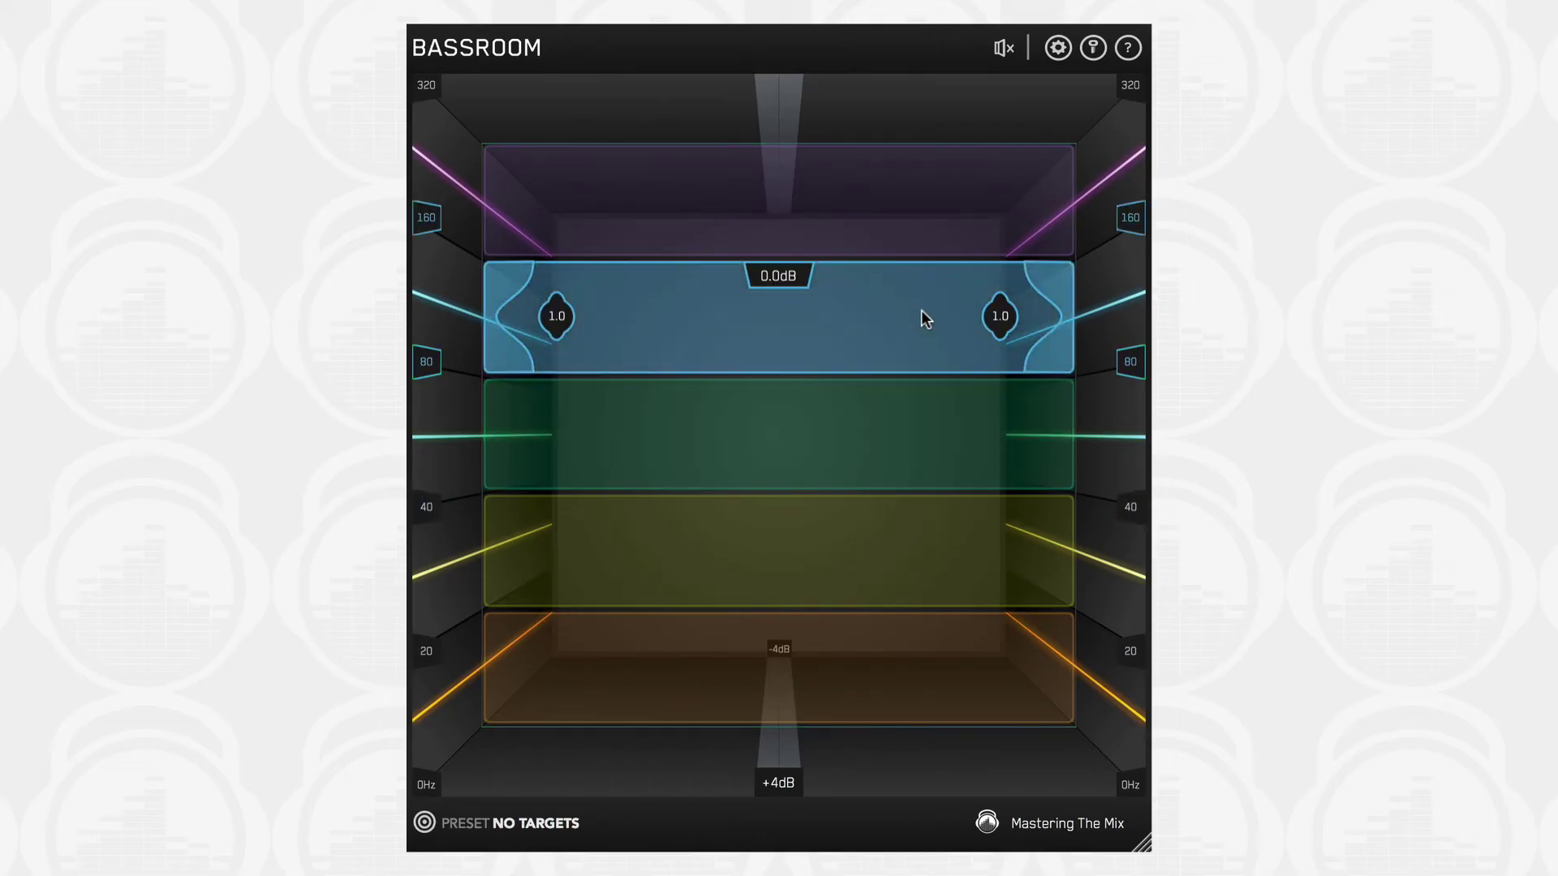
Step: Fine-tune the Q of the blue 80–160 Hz band to 0.9
{"action": "left_click", "coordinate": [1000, 318]}
{"action": "mouse_move", "coordinate": [1000, 318]}
{"action": "left_mouse_down"}
{"action": "mouse_move", "coordinate": [895, 316]}
{"action": "mouse_move", "coordinate": [1003, 318]}
{"action": "left_mouse_up"}
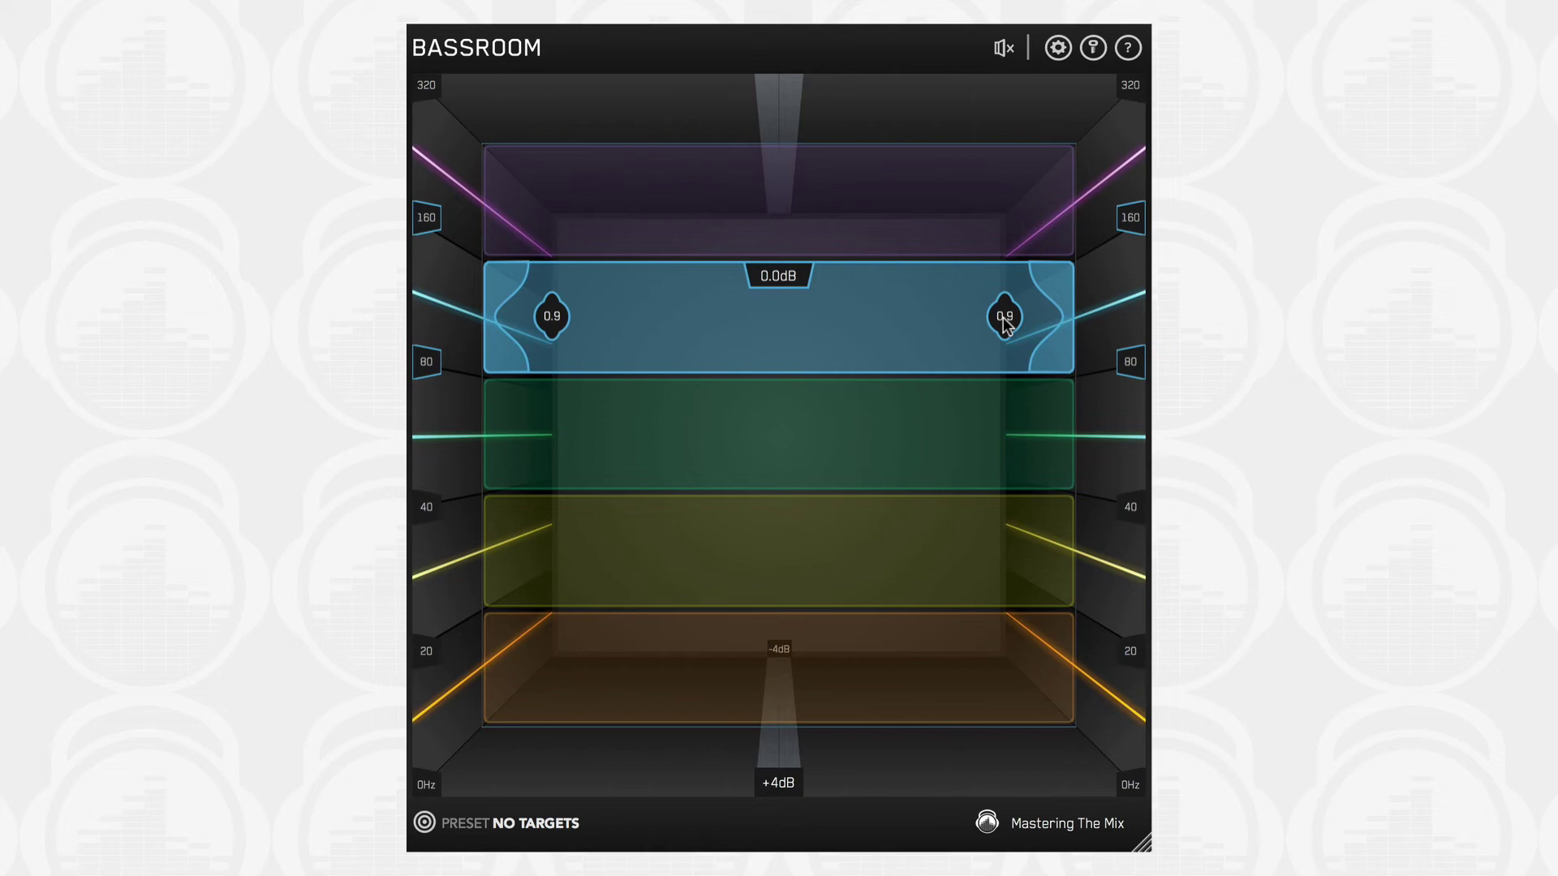
{"action": "mouse_move", "coordinate": [854, 218]}
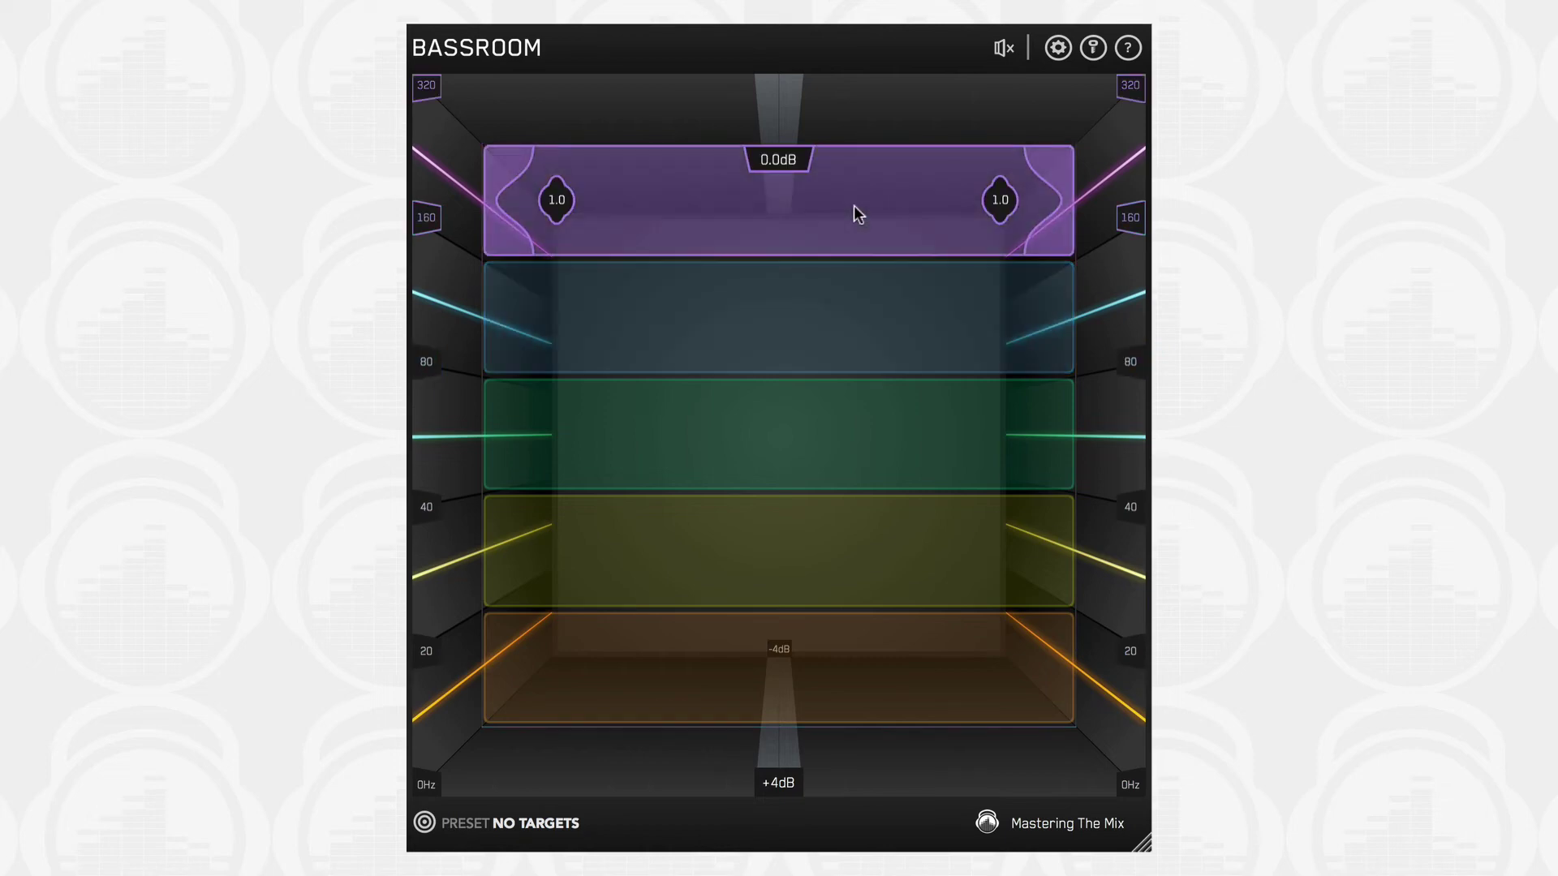
{"action": "scroll", "coordinate": [853, 206], "scroll_direction": "up", "scroll_amount": 5}
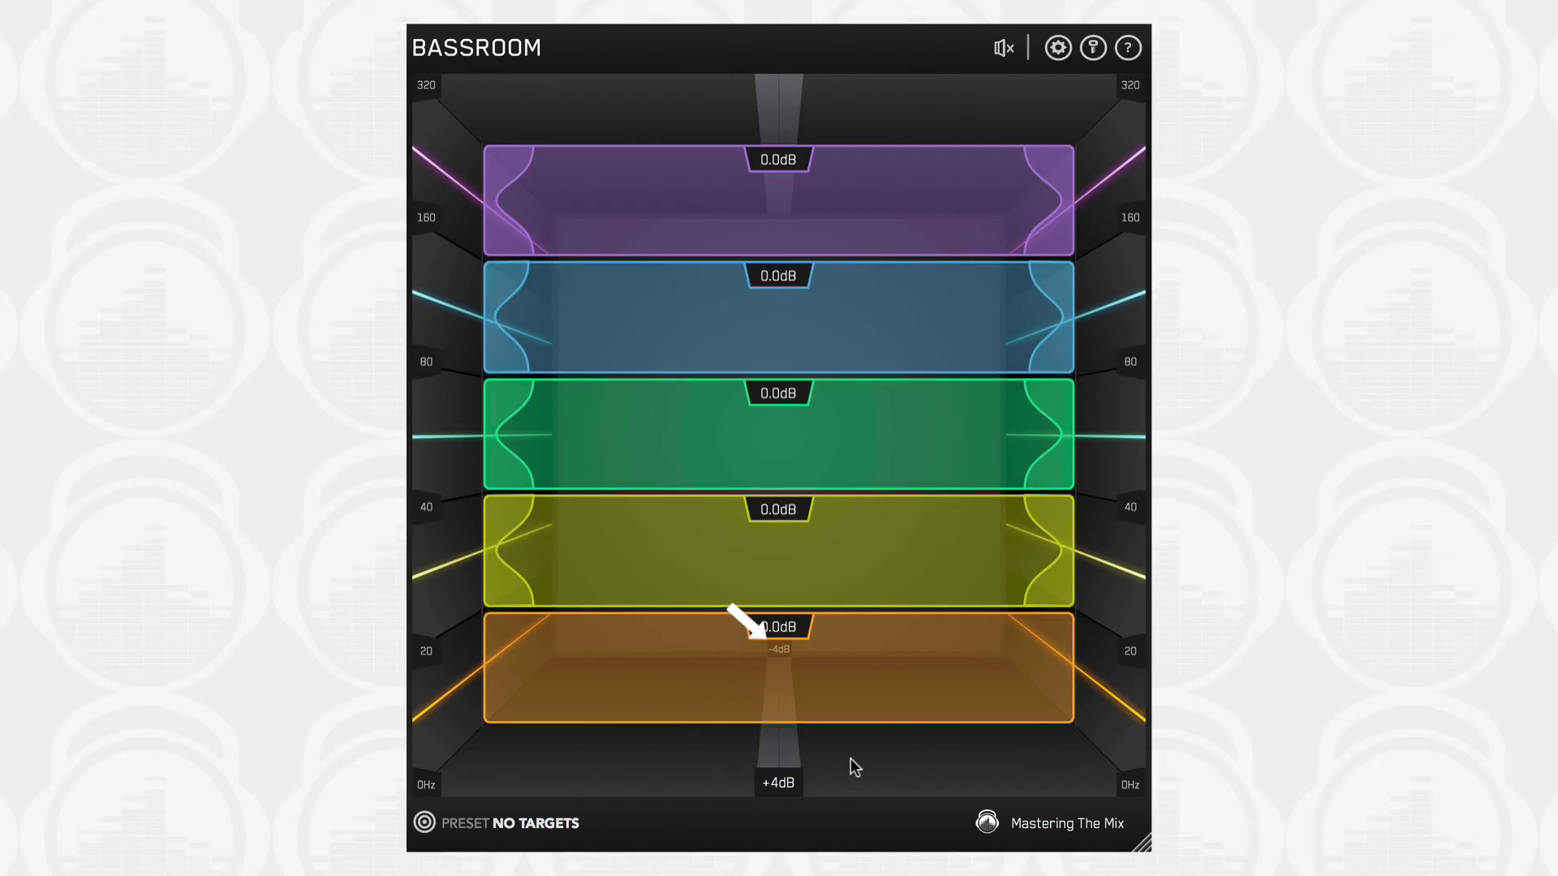
Step: Set the maximum gain range of the room to +6 dB
{"action": "left_click", "coordinate": [780, 781]}
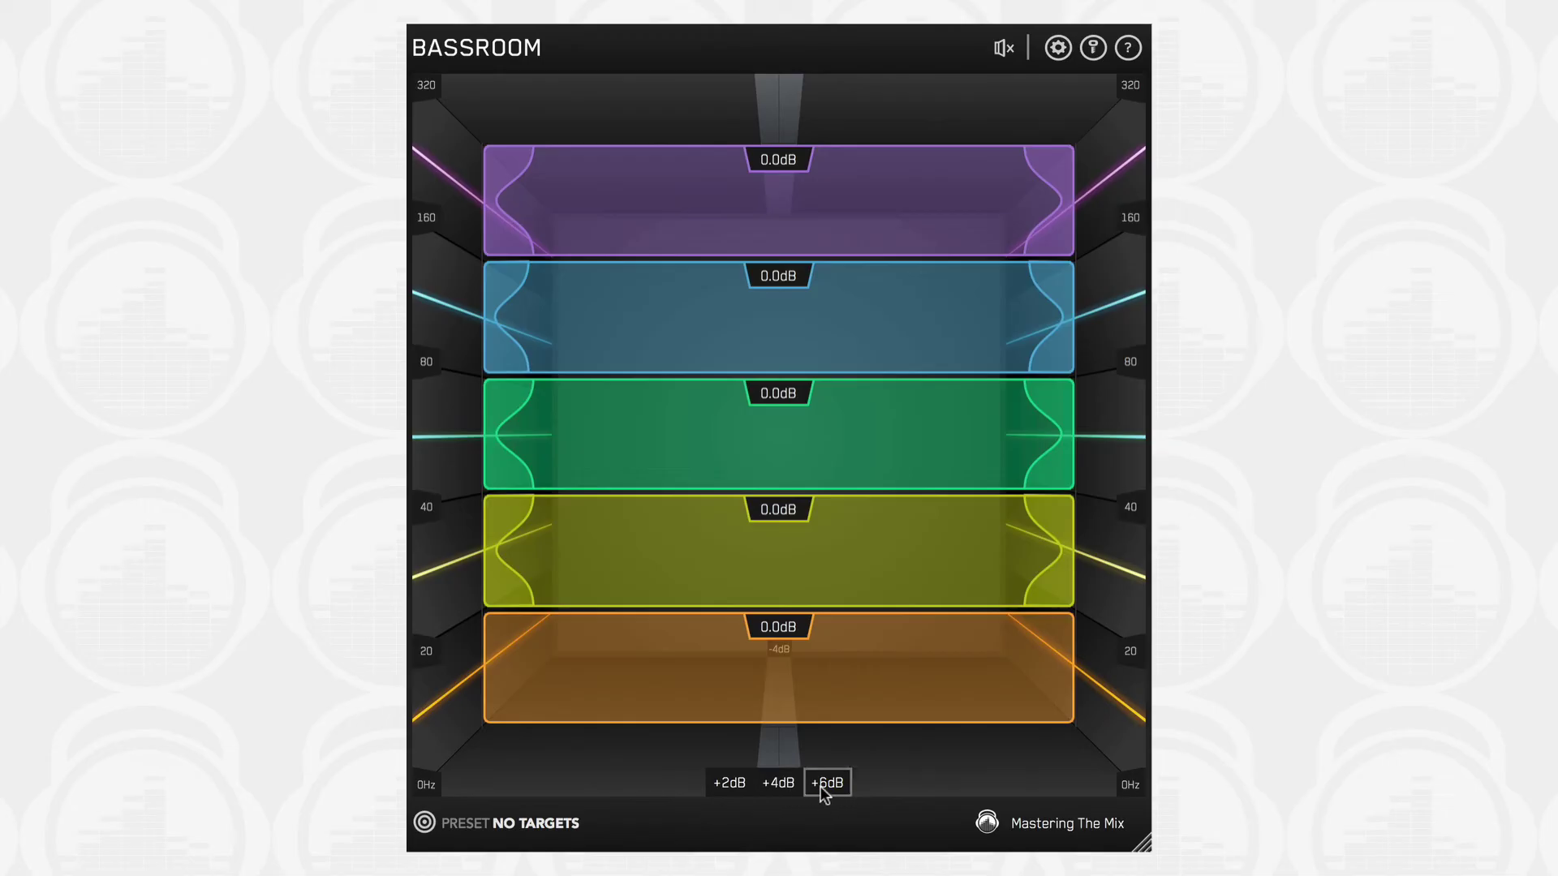
{"action": "left_click", "coordinate": [820, 787]}
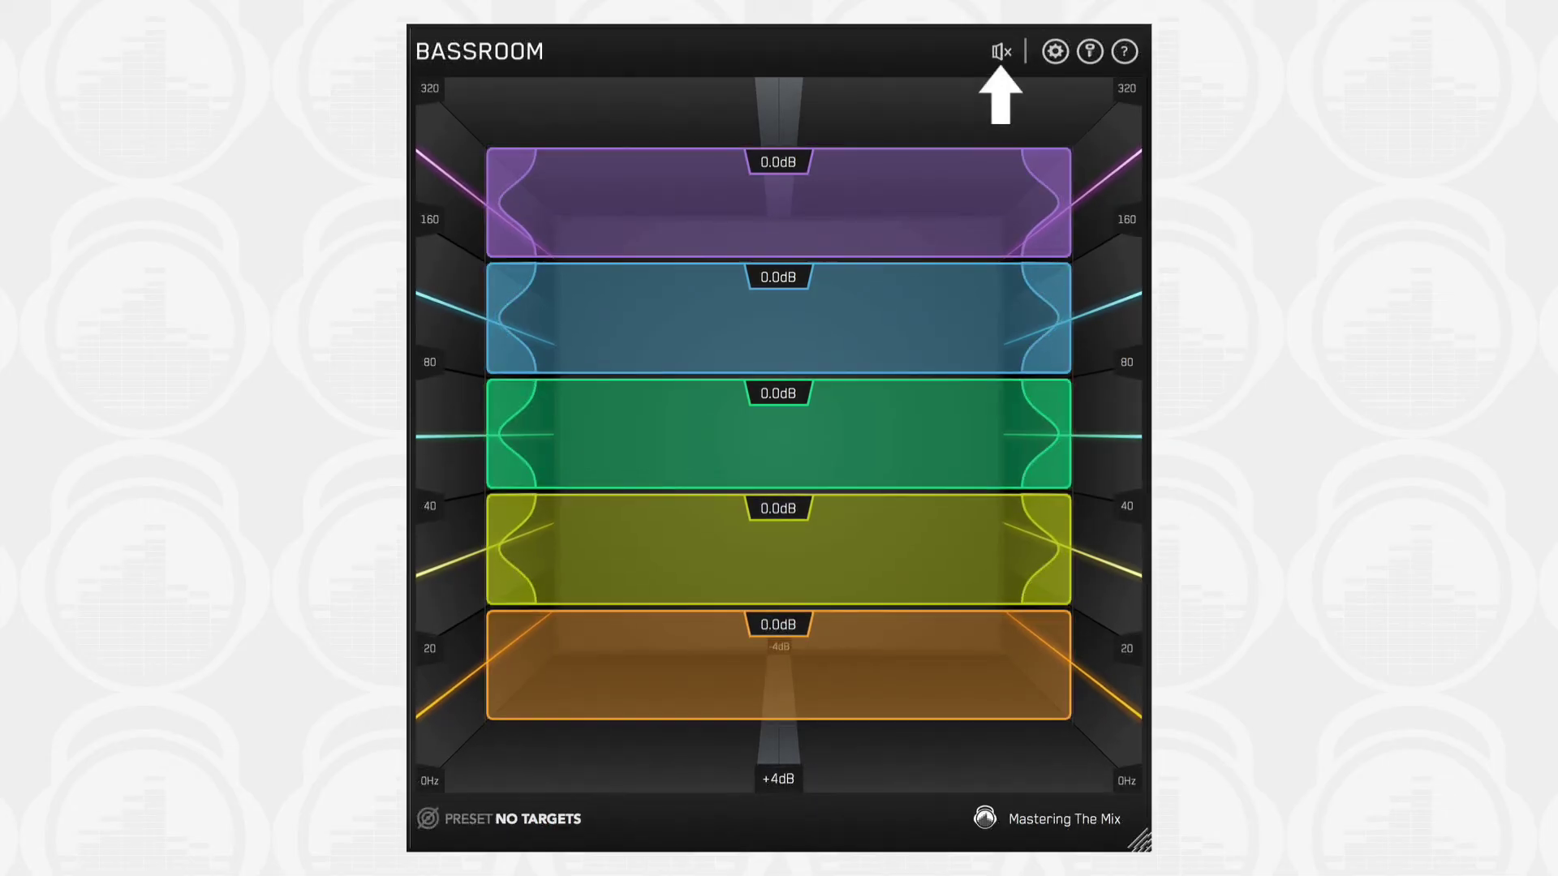
Step: Bypass the plugin's processing and re-enable it
{"action": "left_click", "coordinate": [1004, 53]}
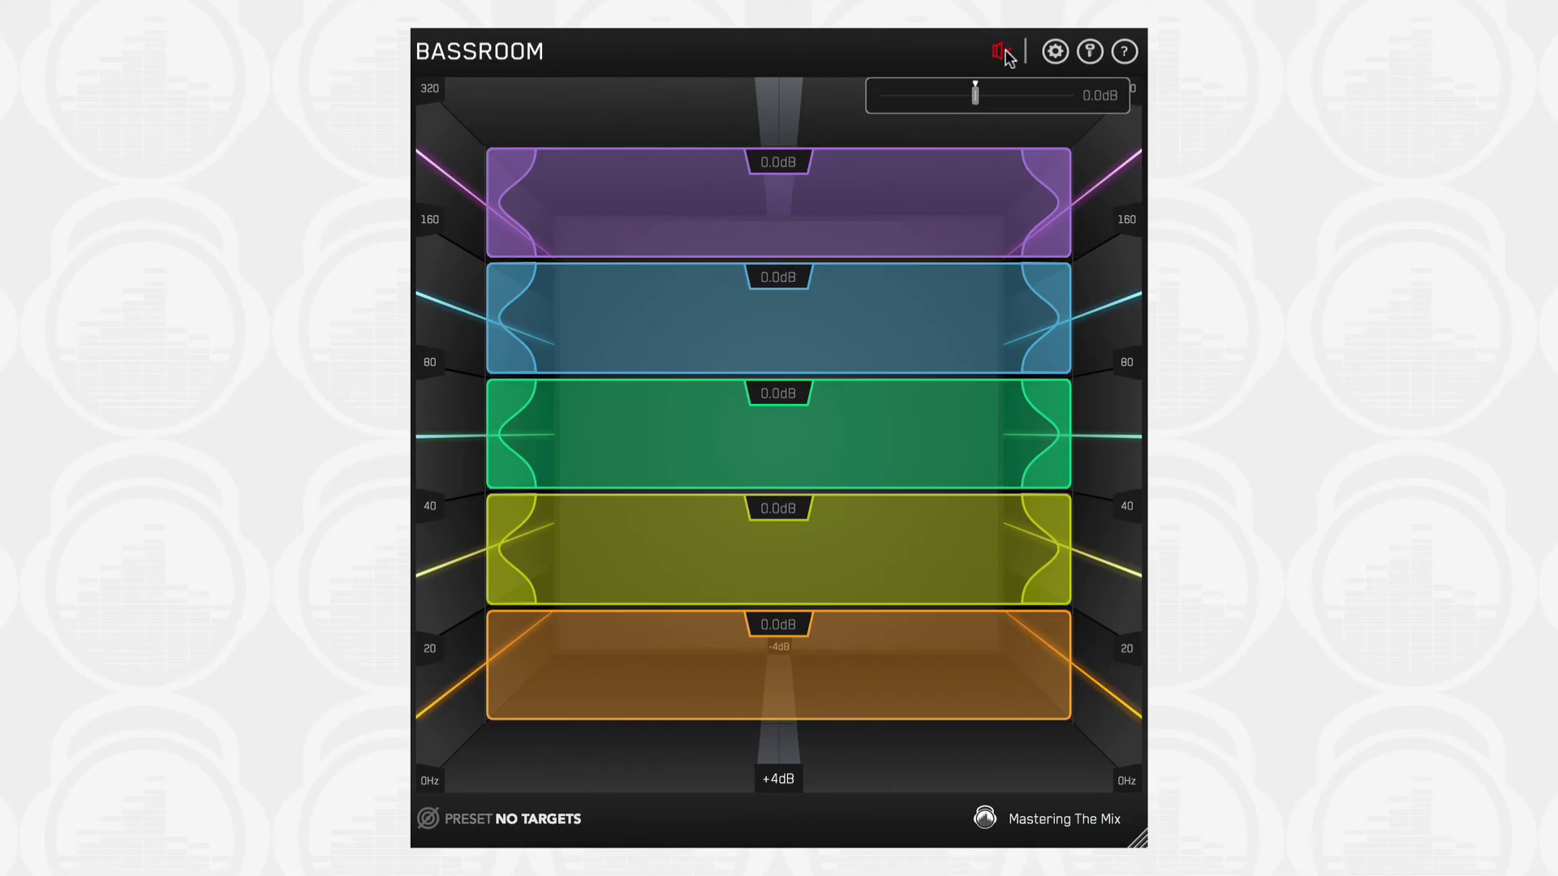
{"action": "left_click", "coordinate": [1004, 54]}
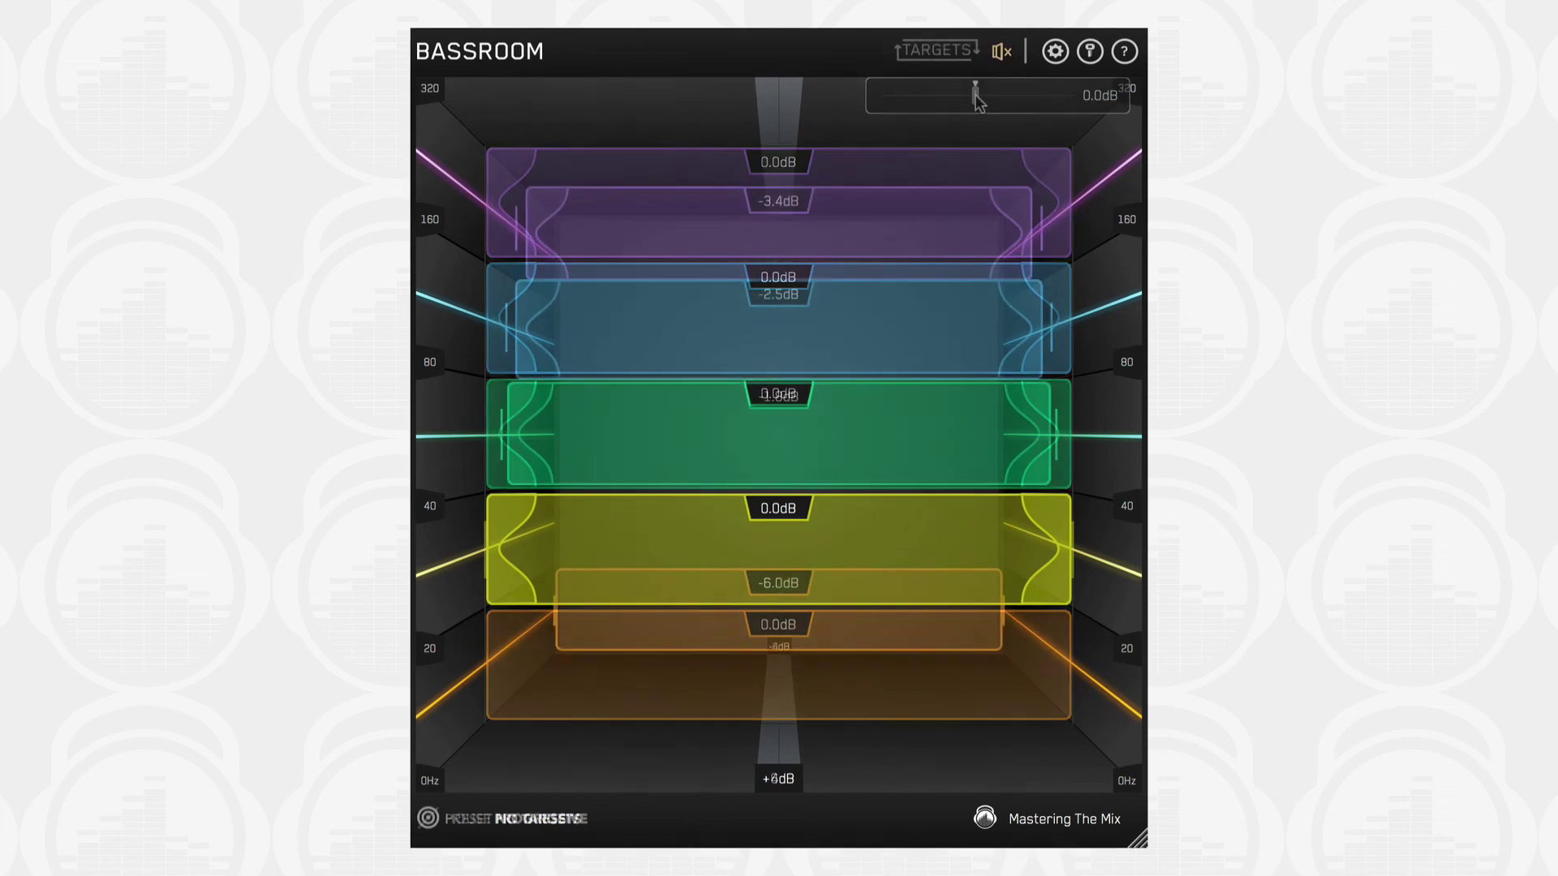
Step: Set the output gain to 2.6 dB, aligned with the level-matching marker
{"action": "mouse_move", "coordinate": [1004, 53]}
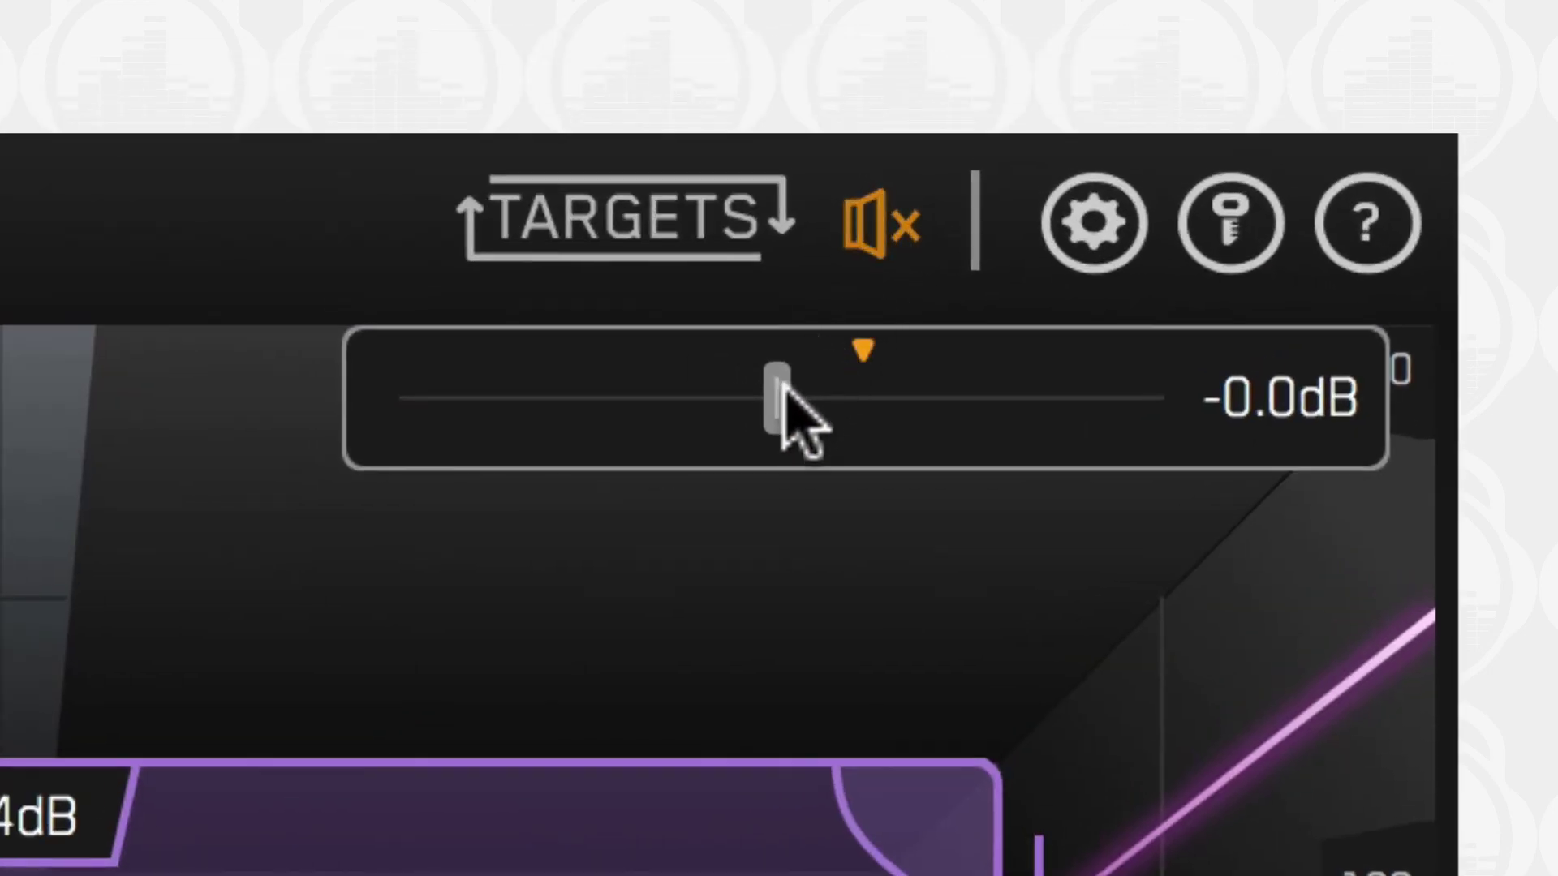
{"action": "scroll", "coordinate": [779, 393], "scroll_direction": "up", "scroll_amount": 5}
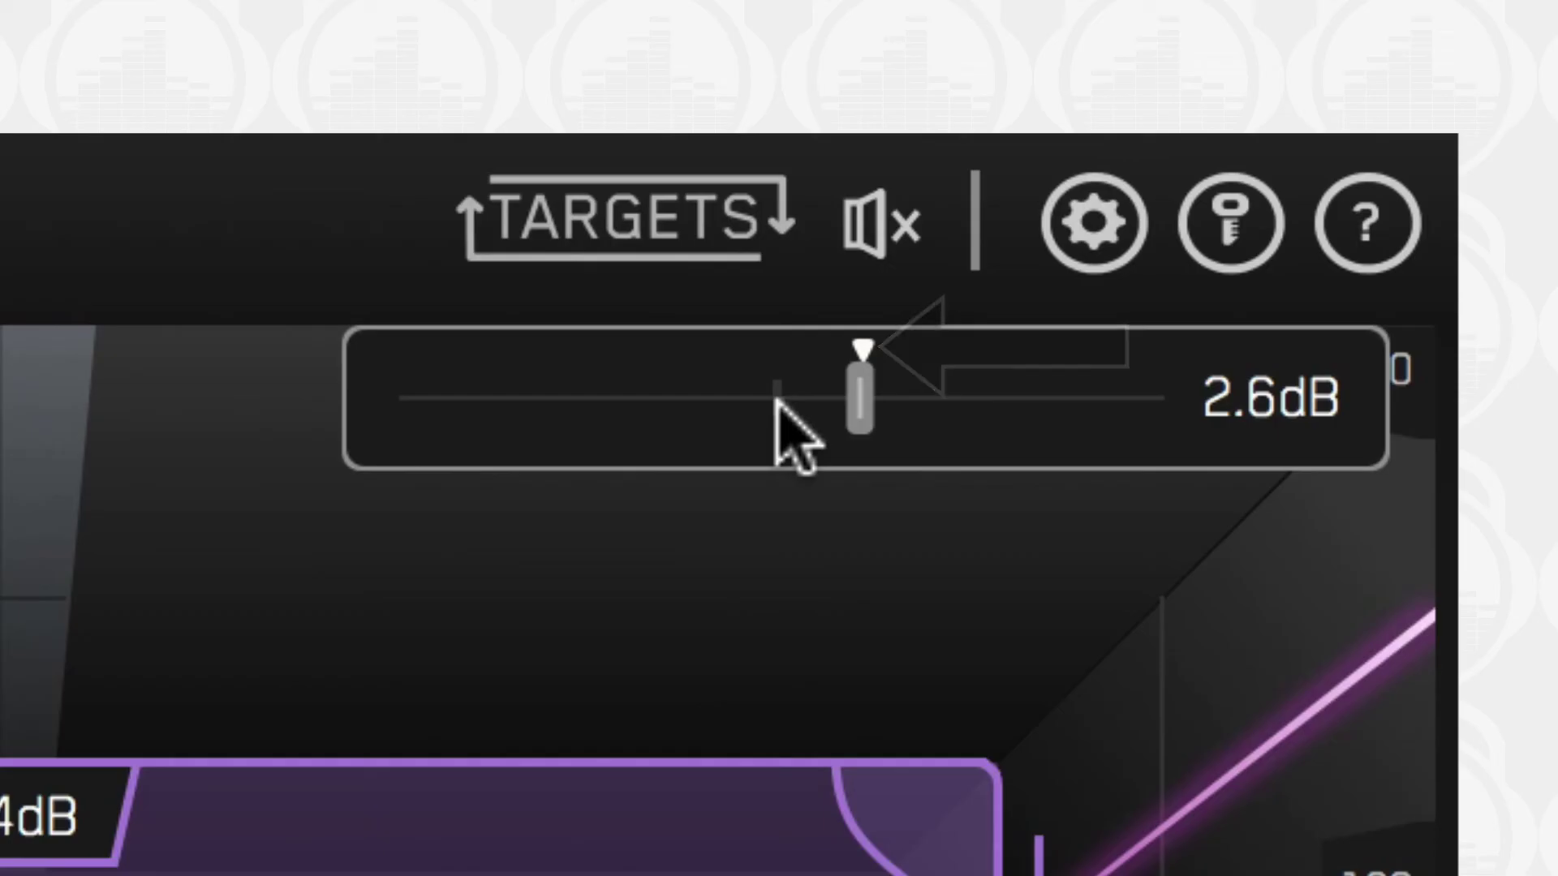
Step: Toggle bypass on and off repeatedly to compare the level-matched processed and unprocessed sound
{"action": "left_click", "coordinate": [885, 217]}
{"action": "left_click", "coordinate": [885, 217]}
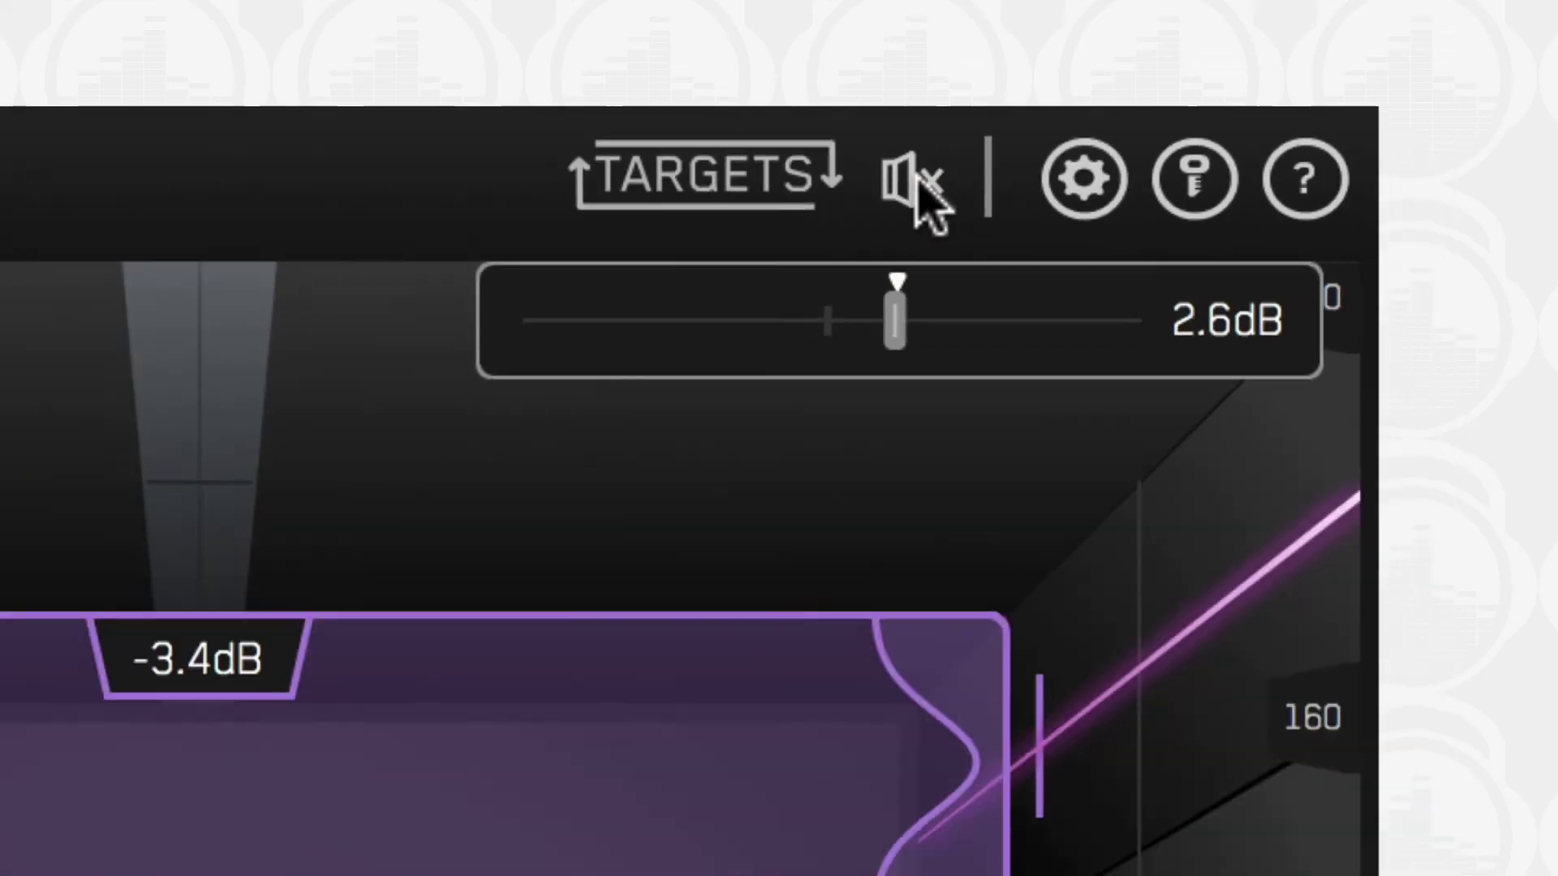
{"action": "left_click", "coordinate": [886, 218]}
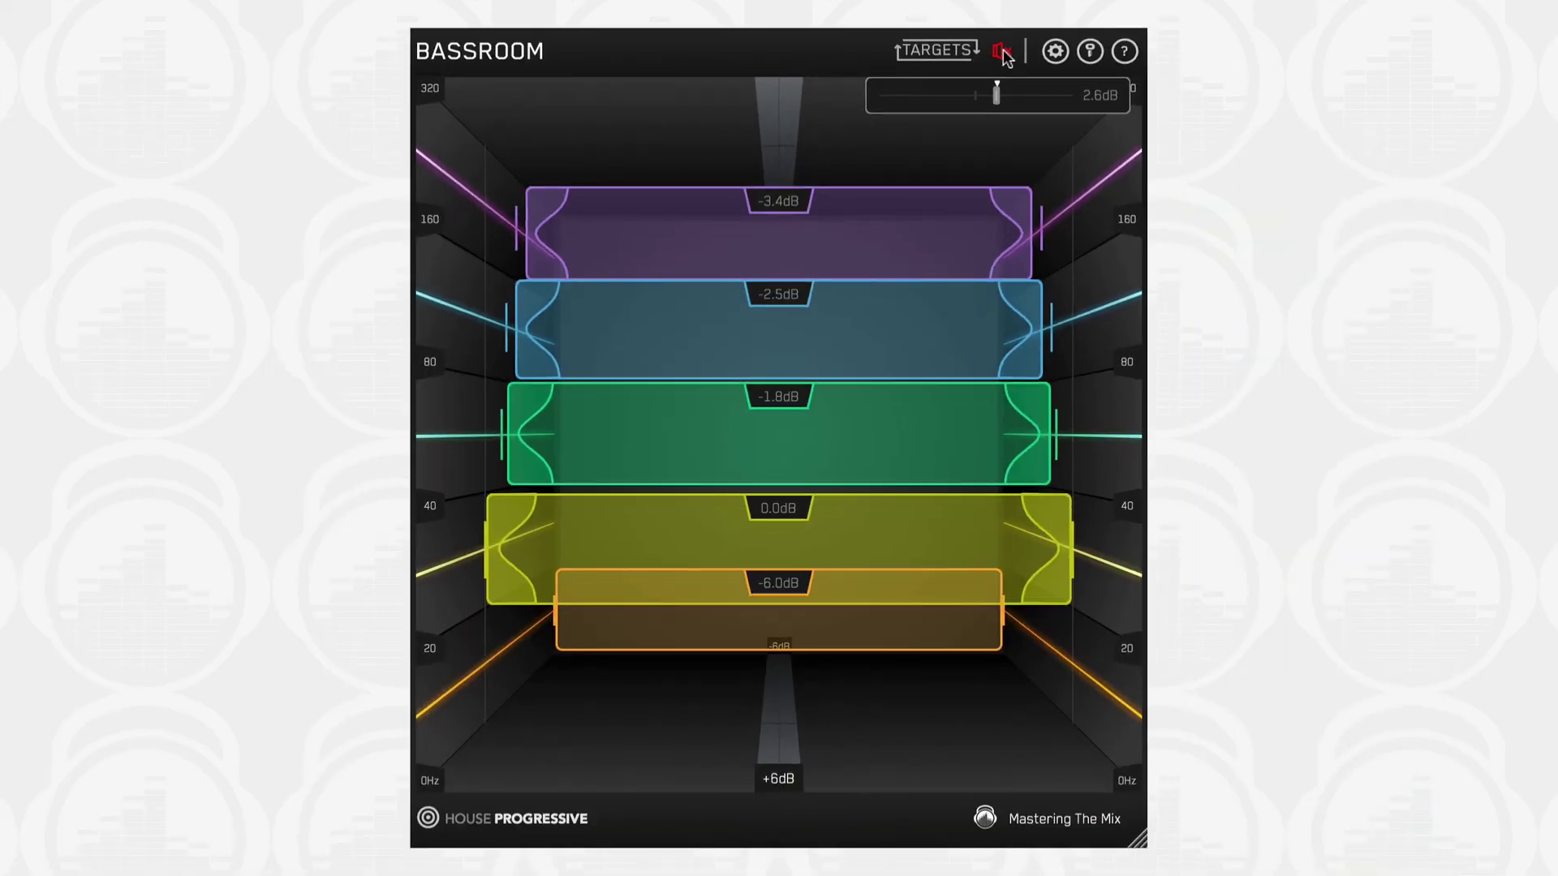
{"action": "left_click", "coordinate": [1003, 52]}
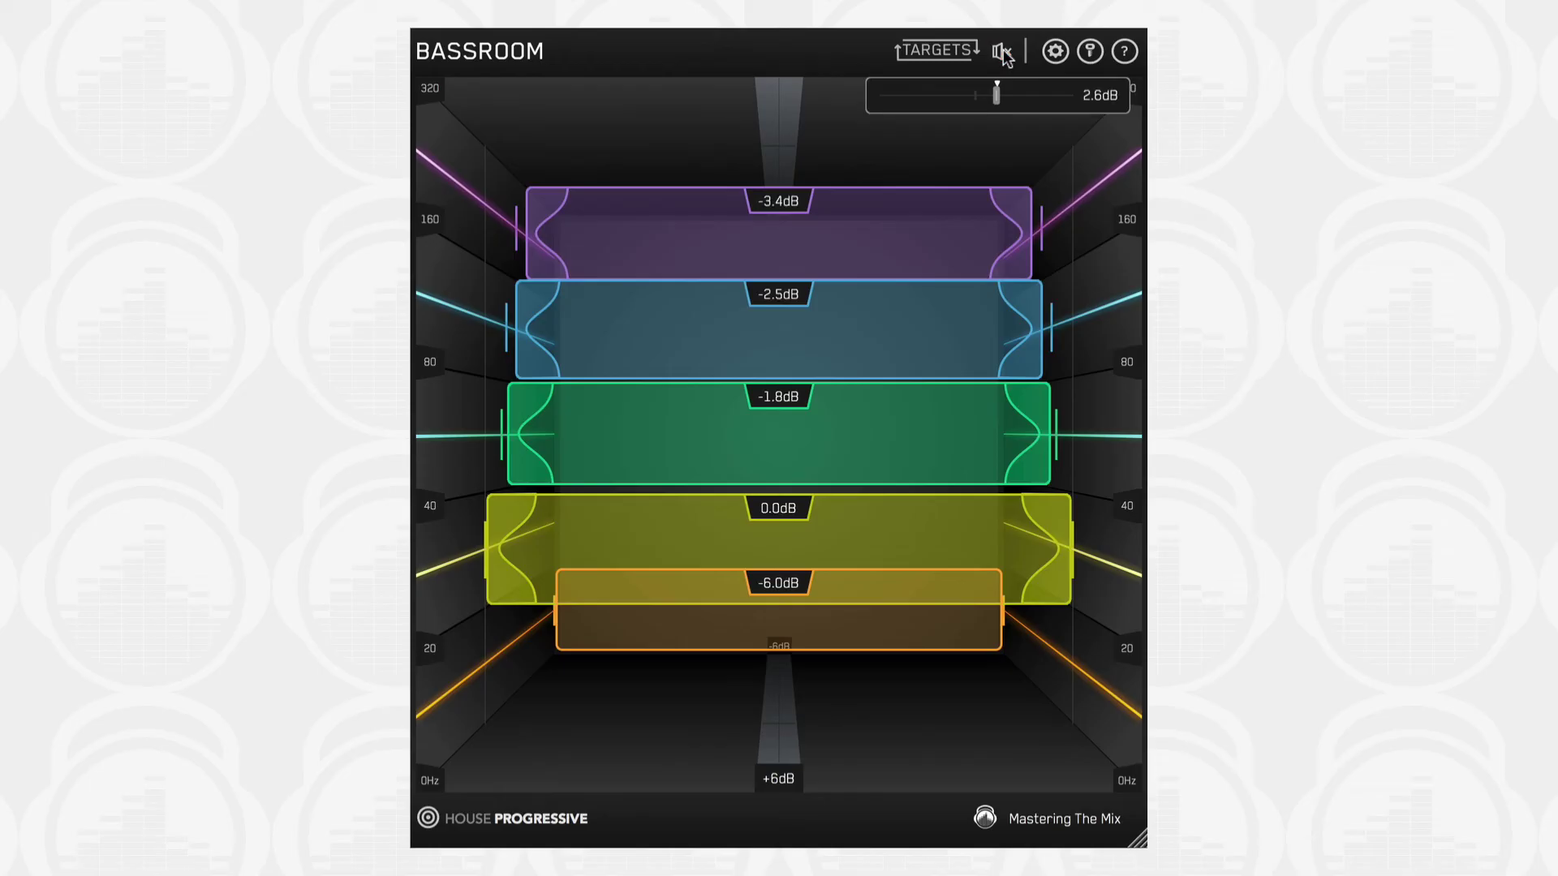
{"action": "left_click", "coordinate": [1003, 52]}
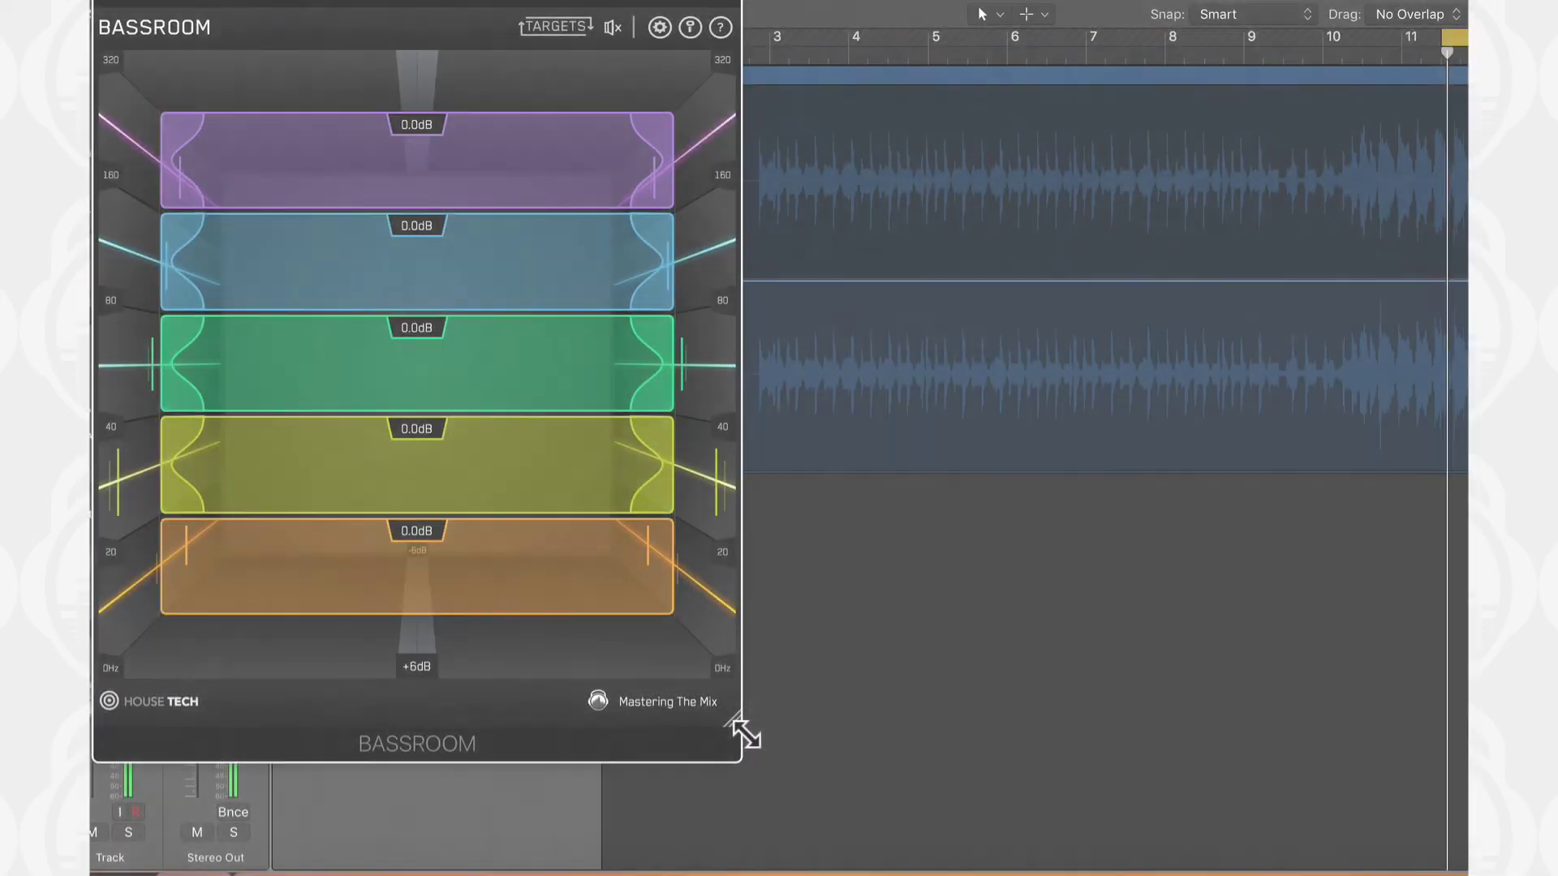
Step: Shrink the plugin window and enlarge it to nearly fill the screen
{"action": "left_click_drag", "start_coordinate": [745, 734], "coordinate": [550, 549]}
{"action": "left_click_drag", "start_coordinate": [713, 622], "coordinate": [1426, 869]}
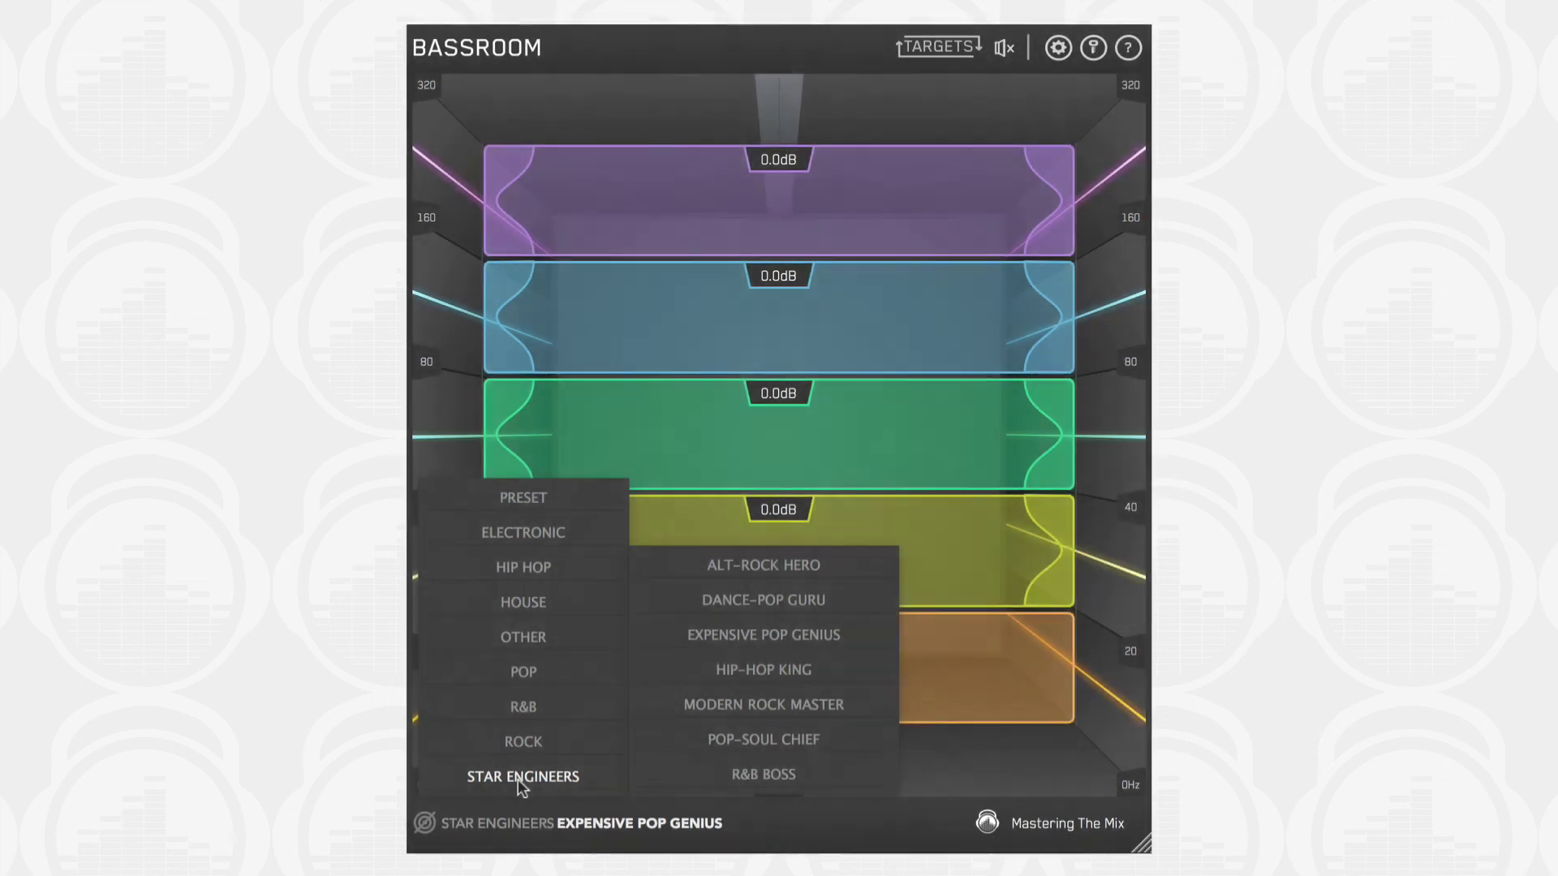
Step: Browse the genre target presets in the Rock, R&B, Pop, Other, House and Hip Hop categories
{"action": "mouse_move", "coordinate": [526, 744]}
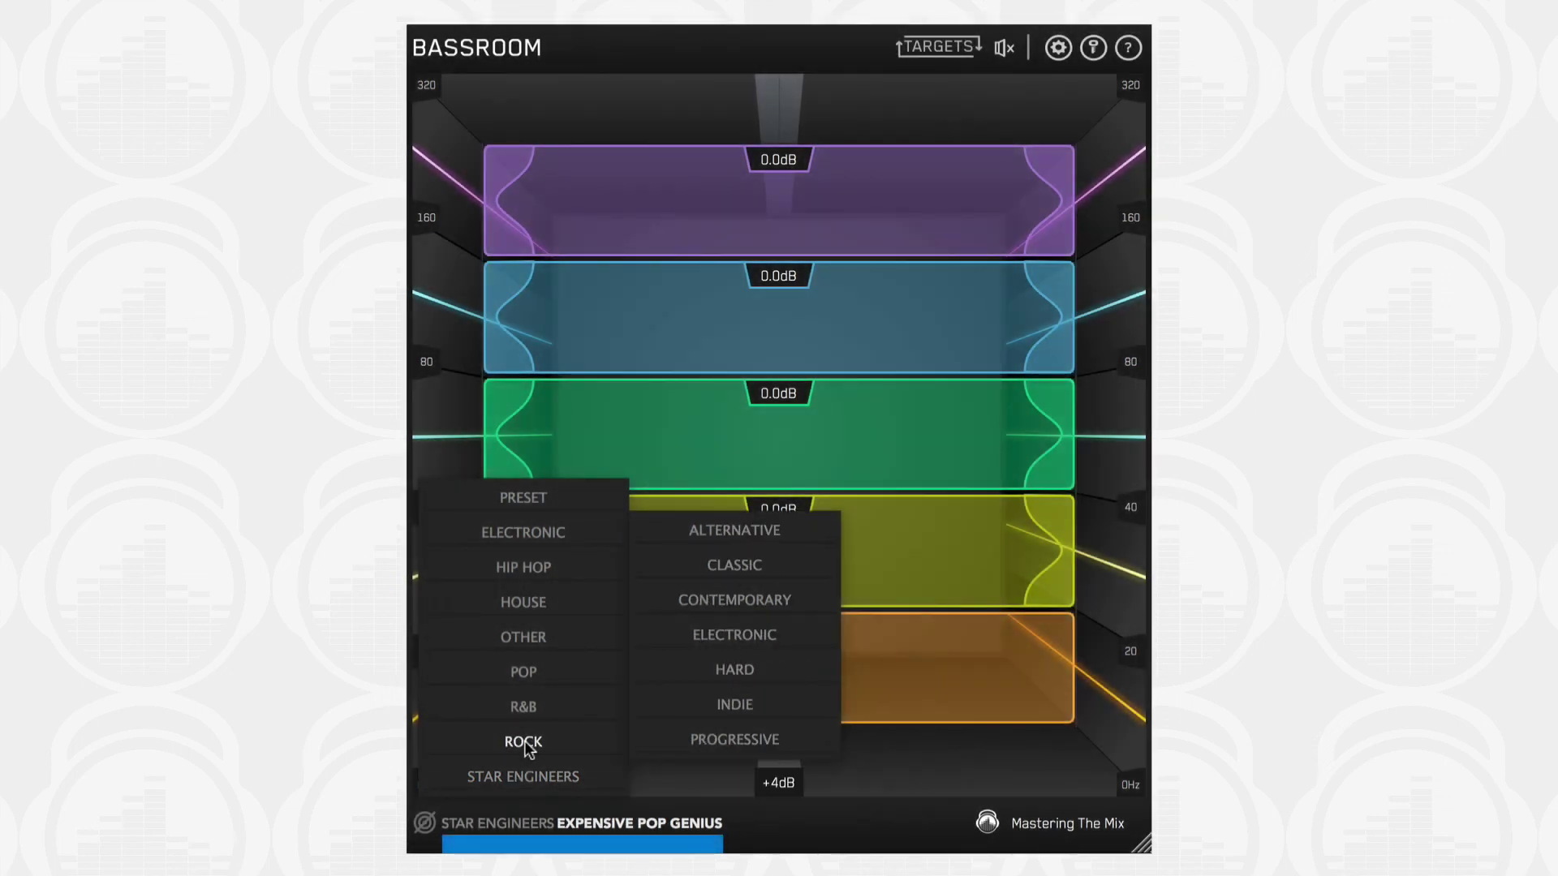
{"action": "mouse_move", "coordinate": [526, 711]}
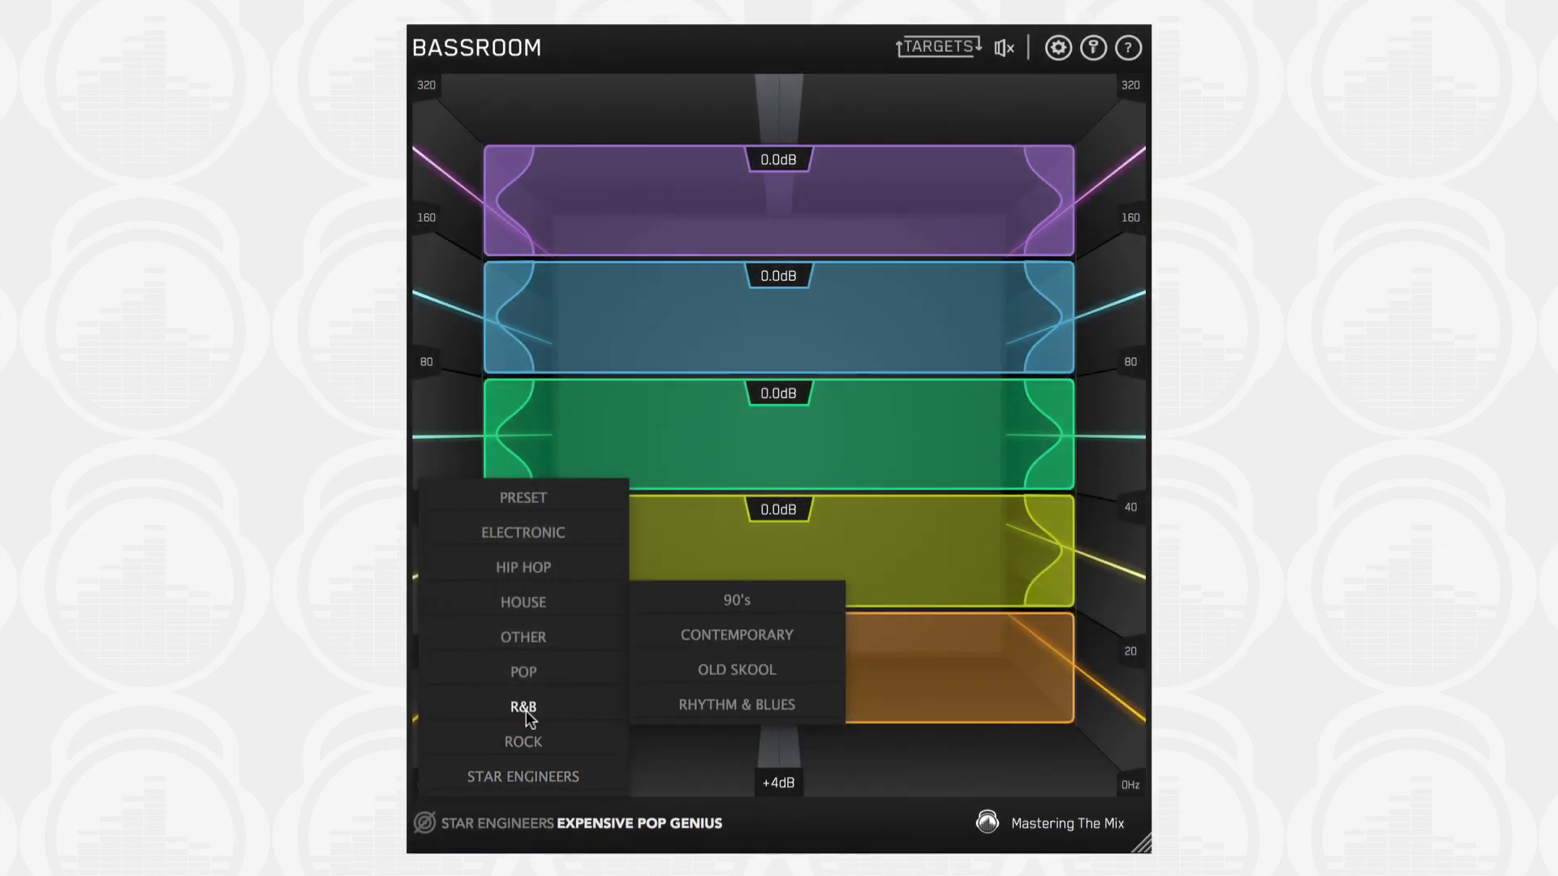
{"action": "mouse_move", "coordinate": [527, 681]}
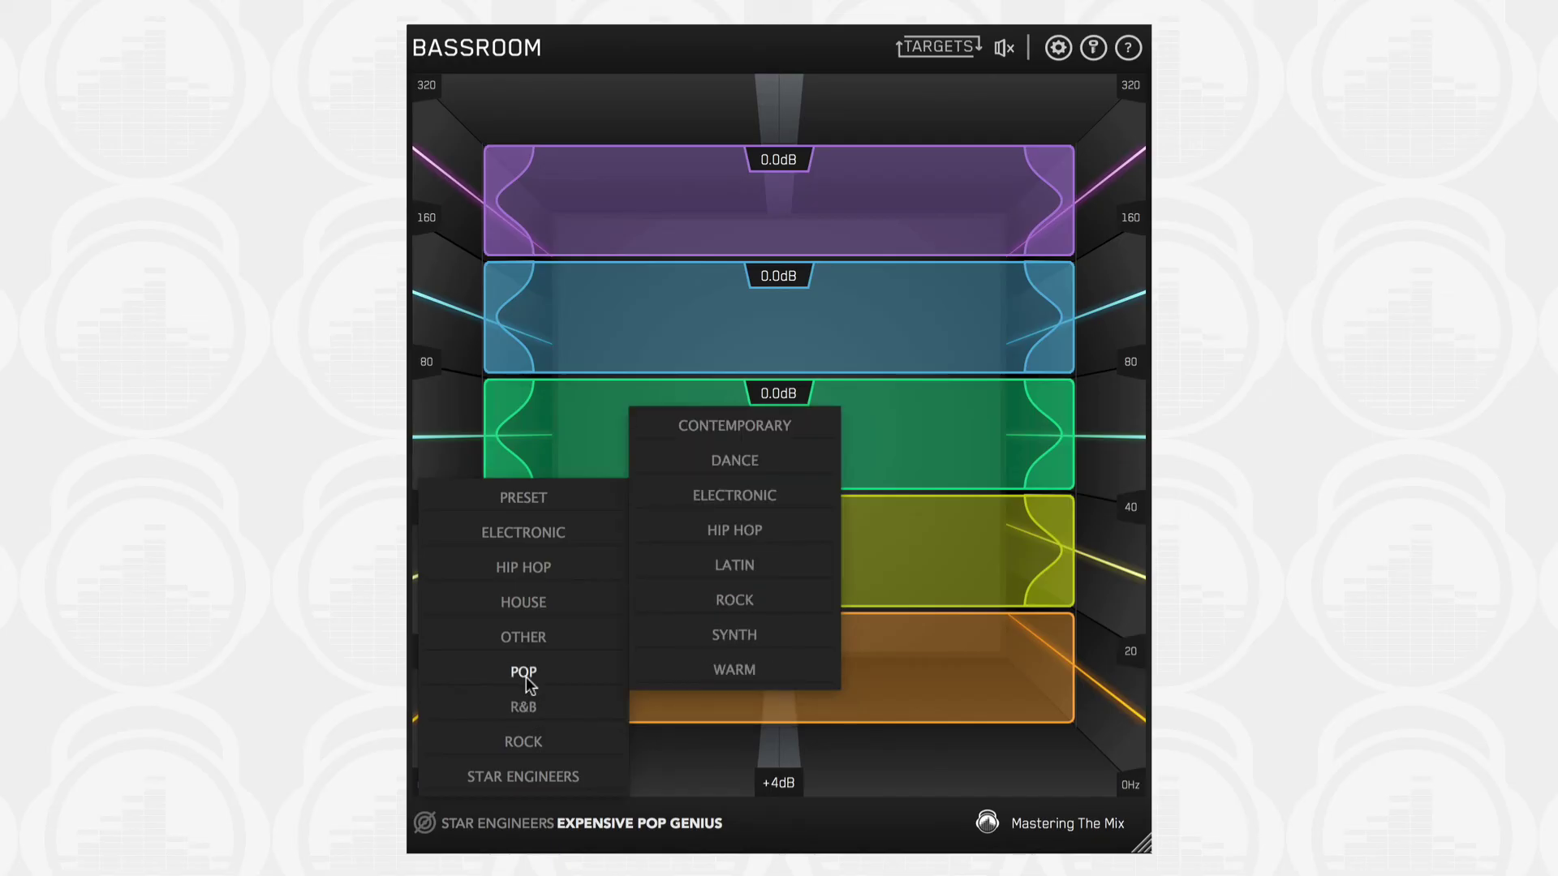
{"action": "mouse_move", "coordinate": [523, 636]}
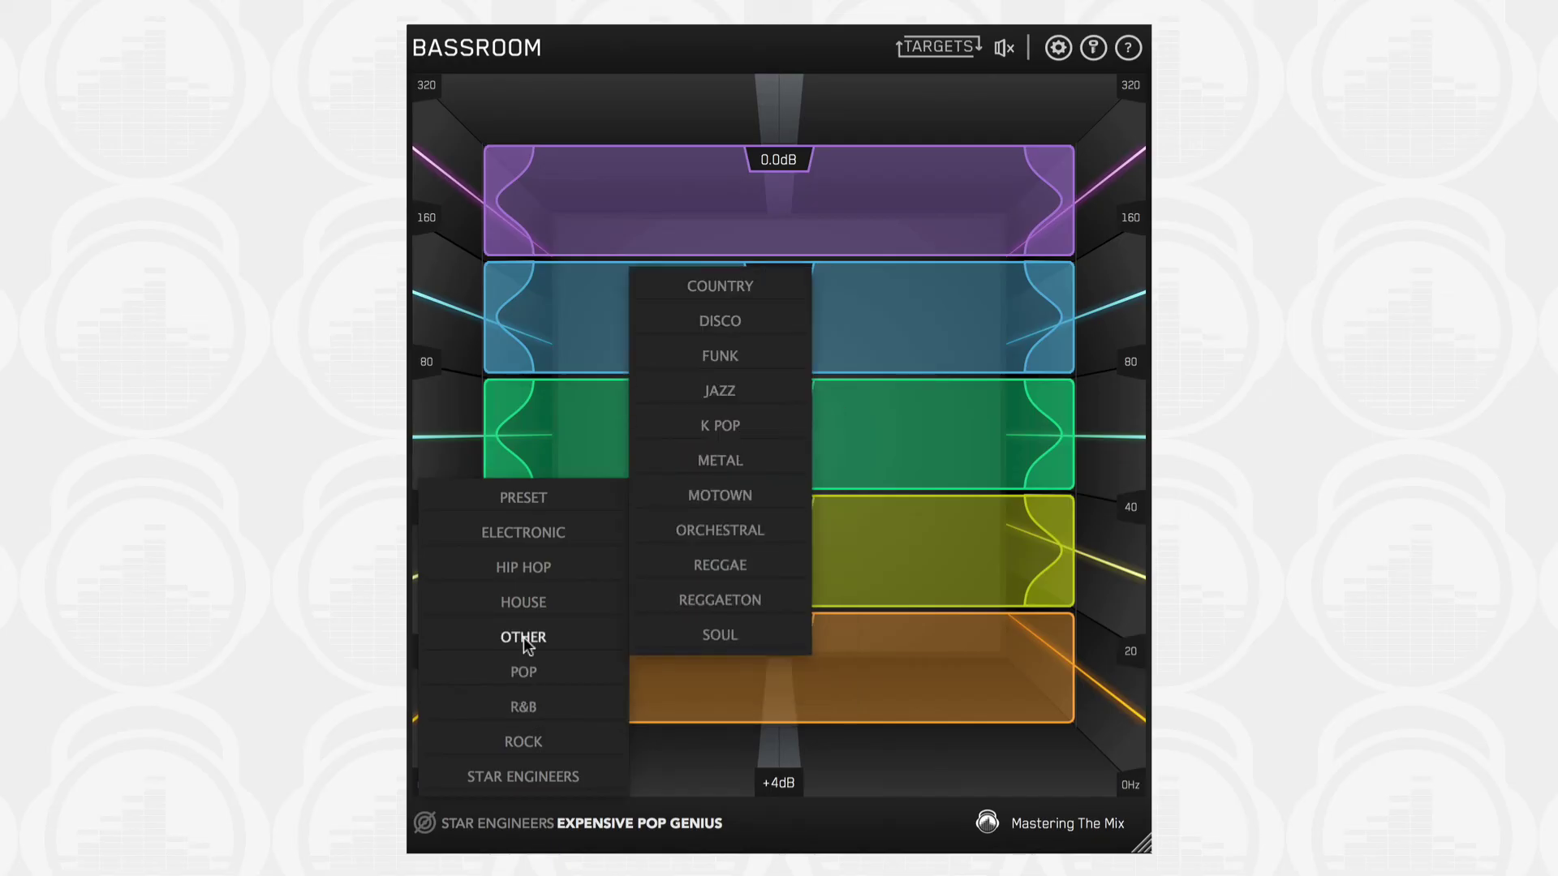
{"action": "mouse_move", "coordinate": [522, 604]}
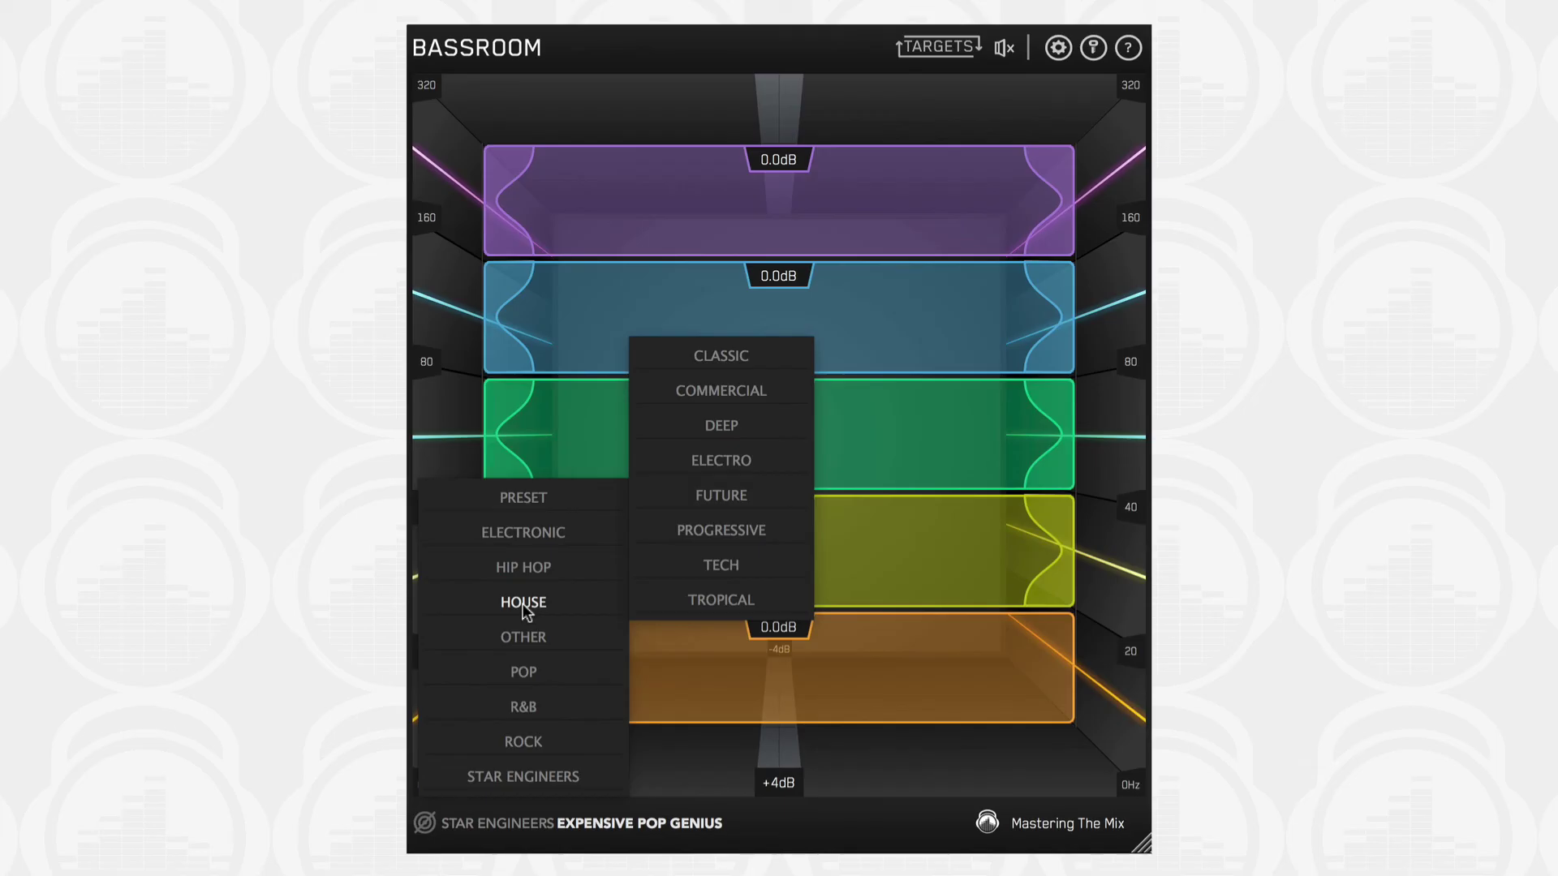
{"action": "mouse_move", "coordinate": [522, 568]}
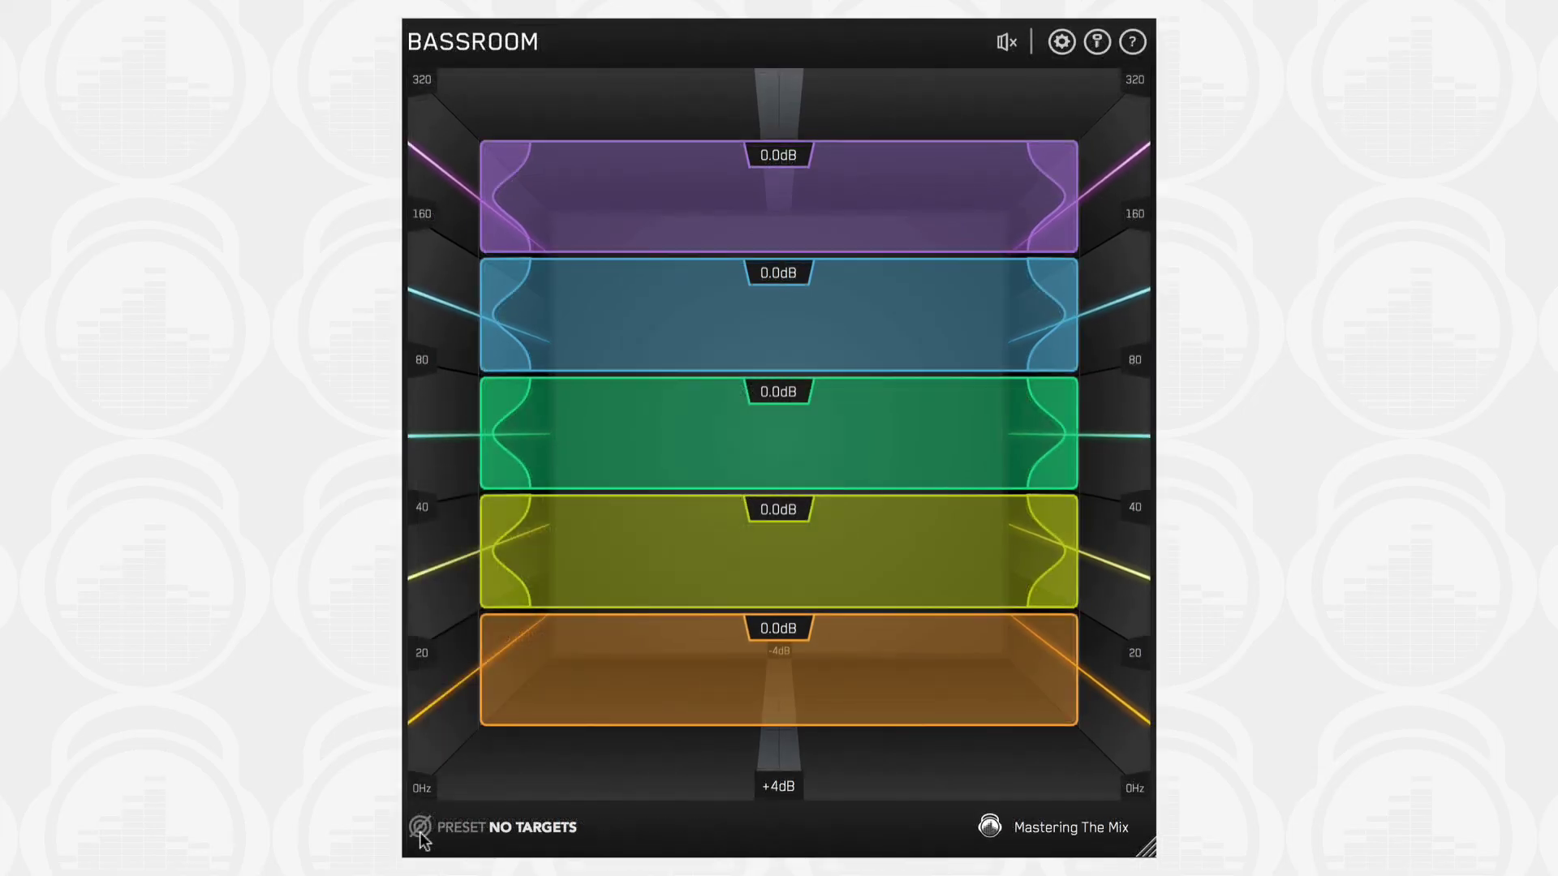
Step: Import Best Mix 1.WAV, Best Mix 2.WAV and Best Mix 3.WAV as reference tracks and highlight the first loud section of Best Mix 3
{"action": "left_click", "coordinate": [420, 828]}
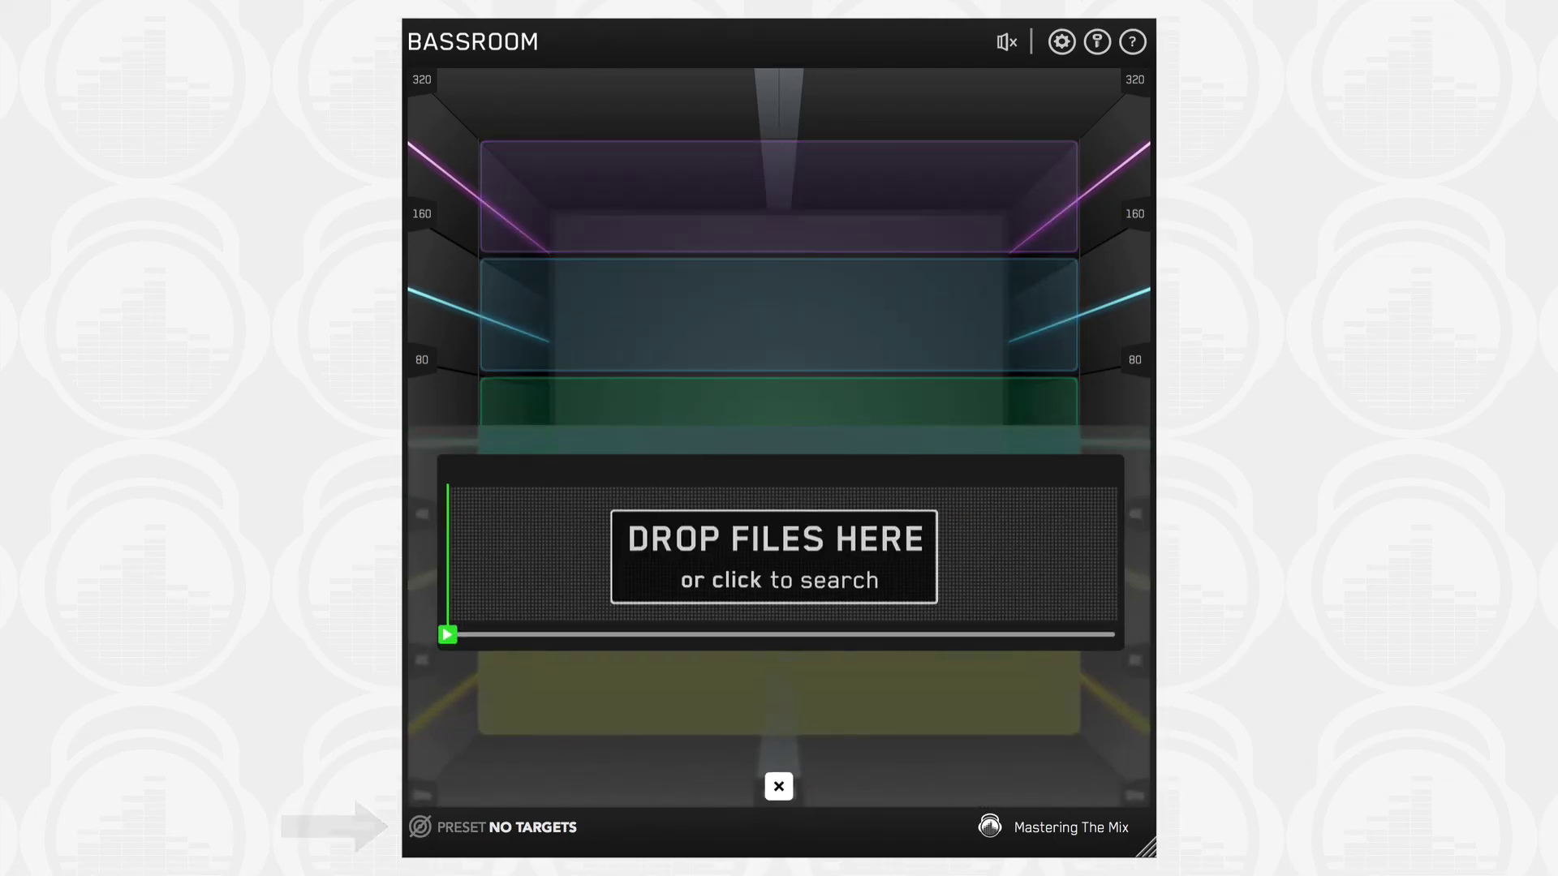
{"action": "left_click_drag", "start_coordinate": [406, 557], "coordinate": [659, 552]}
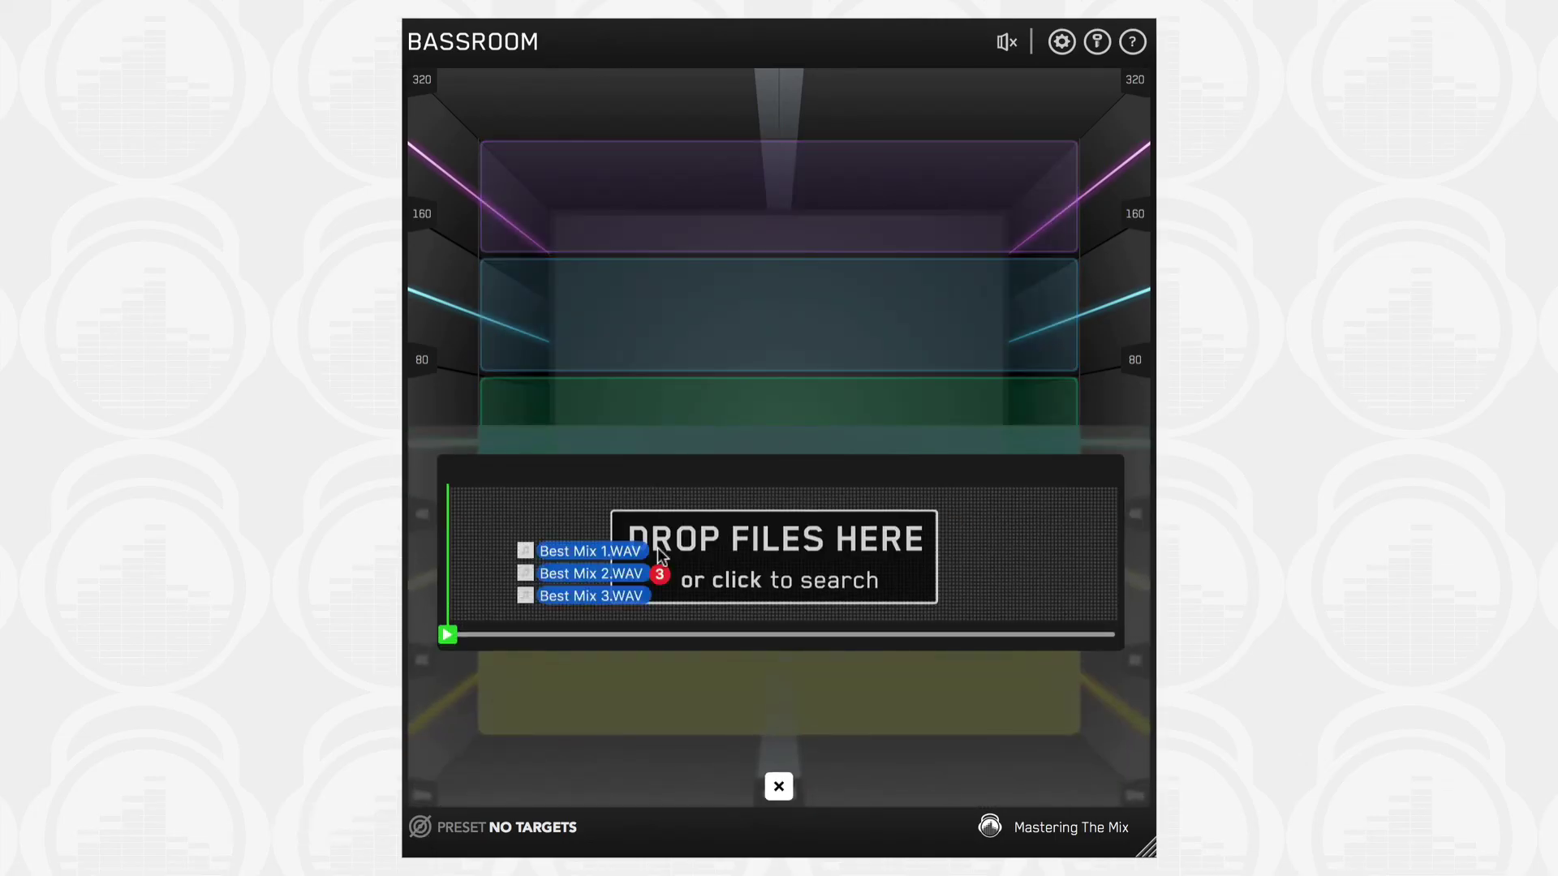
{"action": "left_click_drag", "start_coordinate": [658, 551], "coordinate": [780, 538]}
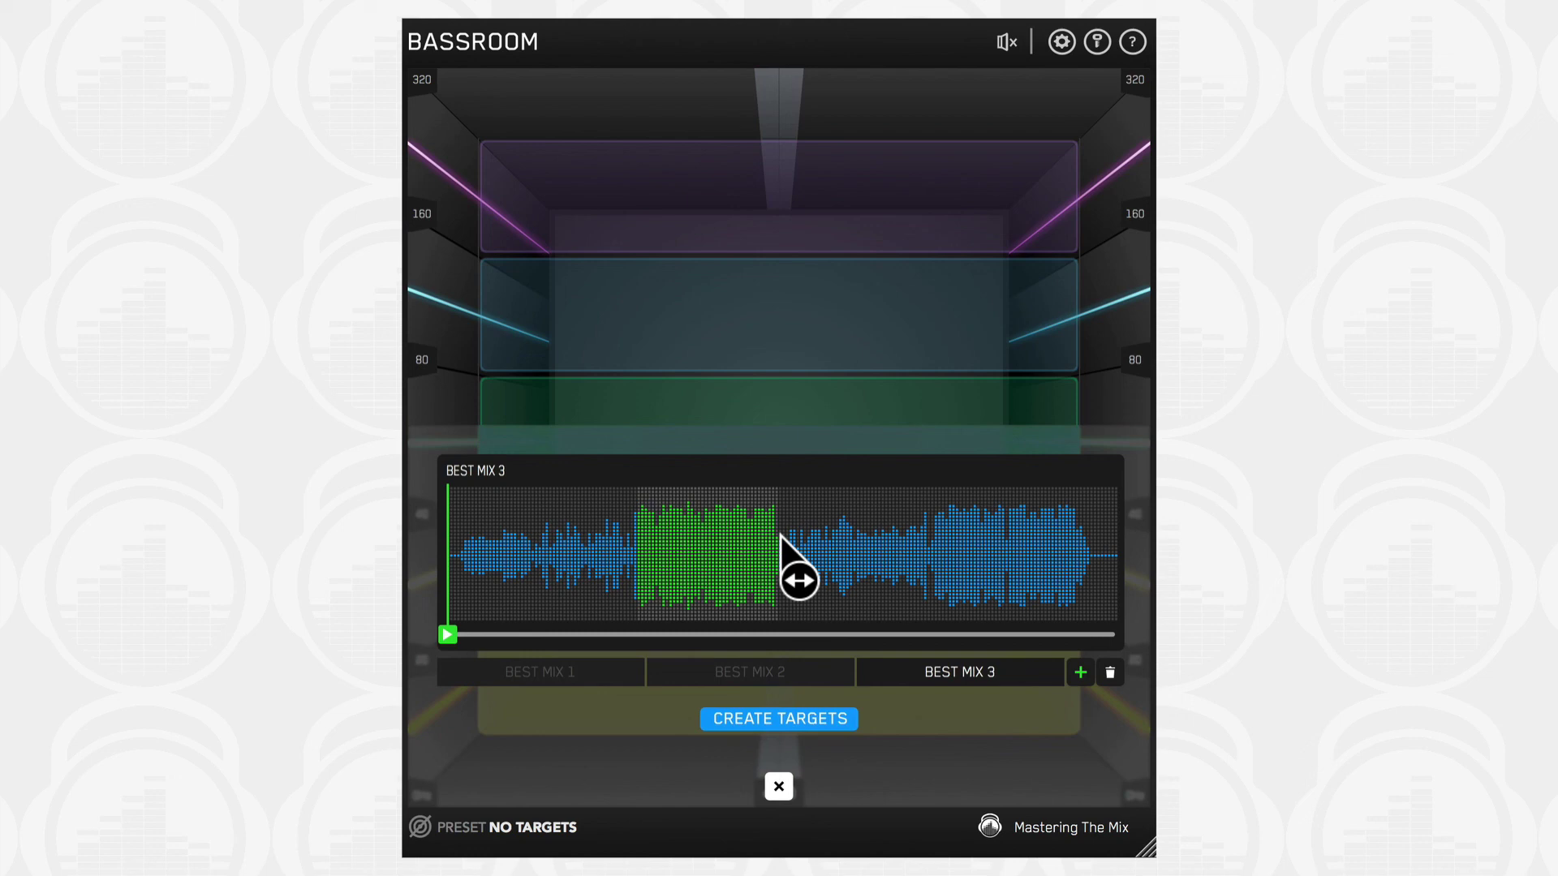
Step: Highlight a section in Best Mix 2 and the first loud section of Best Mix 1, and create targets from the references
{"action": "left_click", "coordinate": [711, 672]}
{"action": "left_click", "coordinate": [774, 537]}
{"action": "left_click", "coordinate": [540, 672]}
{"action": "left_click", "coordinate": [532, 560]}
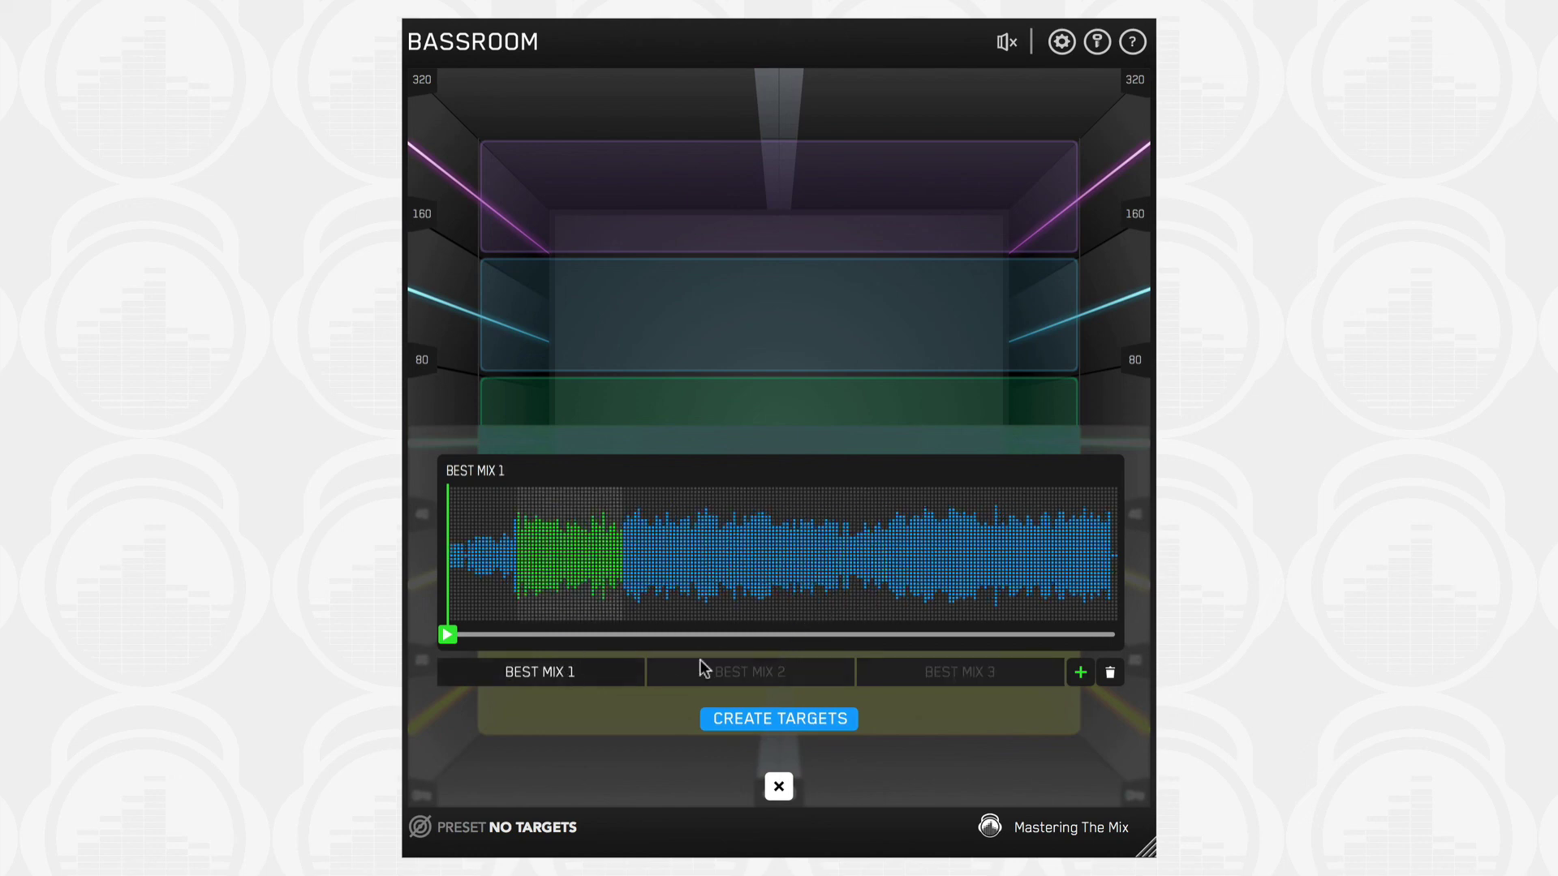
{"action": "left_click", "coordinate": [746, 720]}
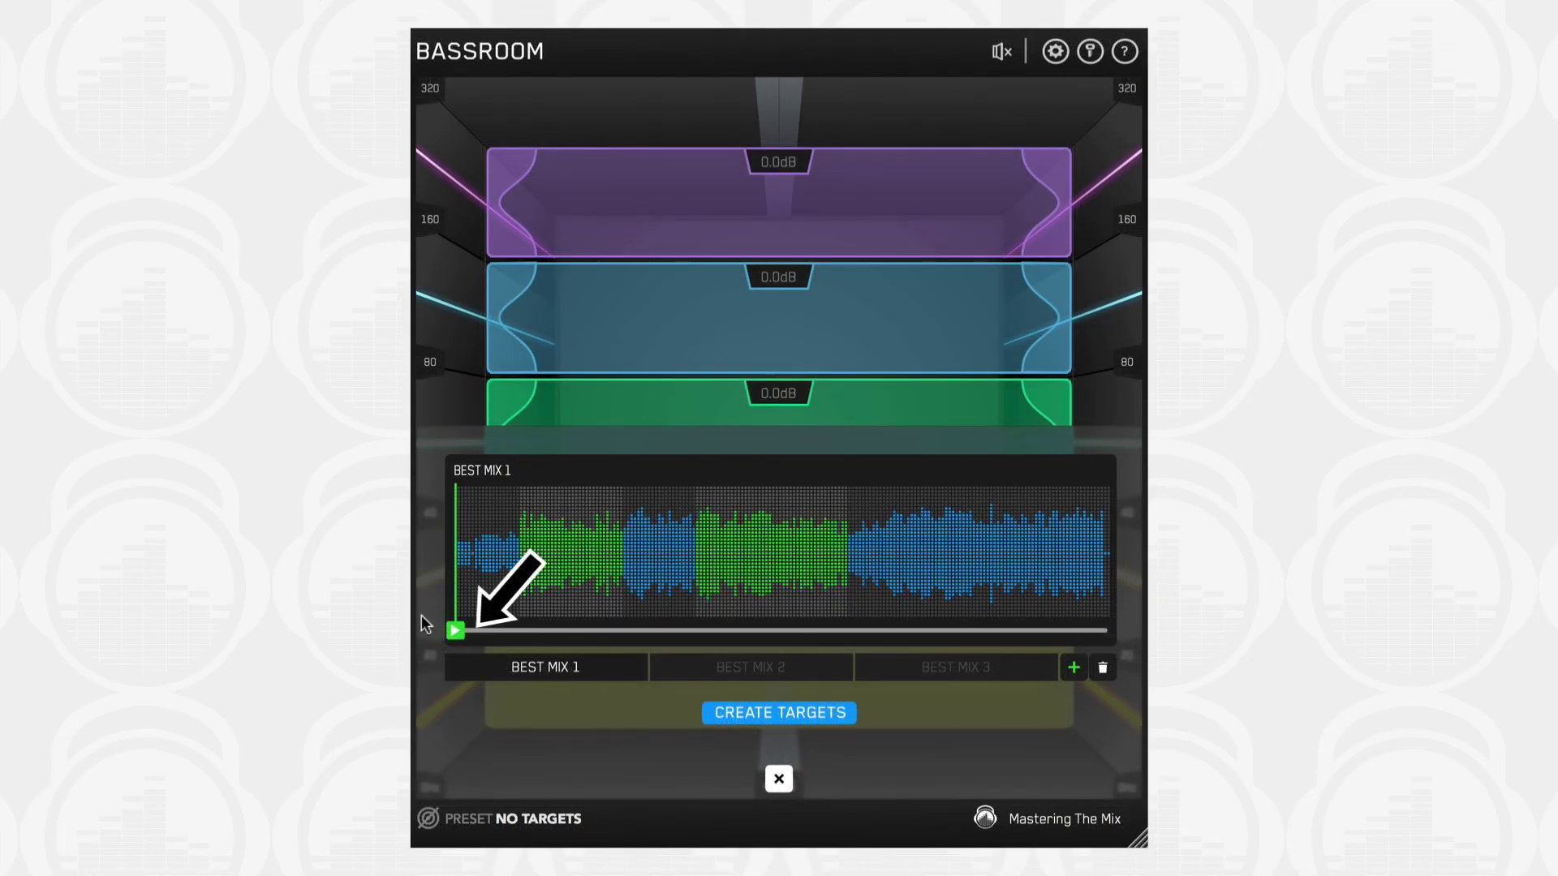
Step: Audition Best Mix 1 from its first highlighted section, and try adding and removing an extra section near the track's end
{"action": "left_click", "coordinate": [520, 629]}
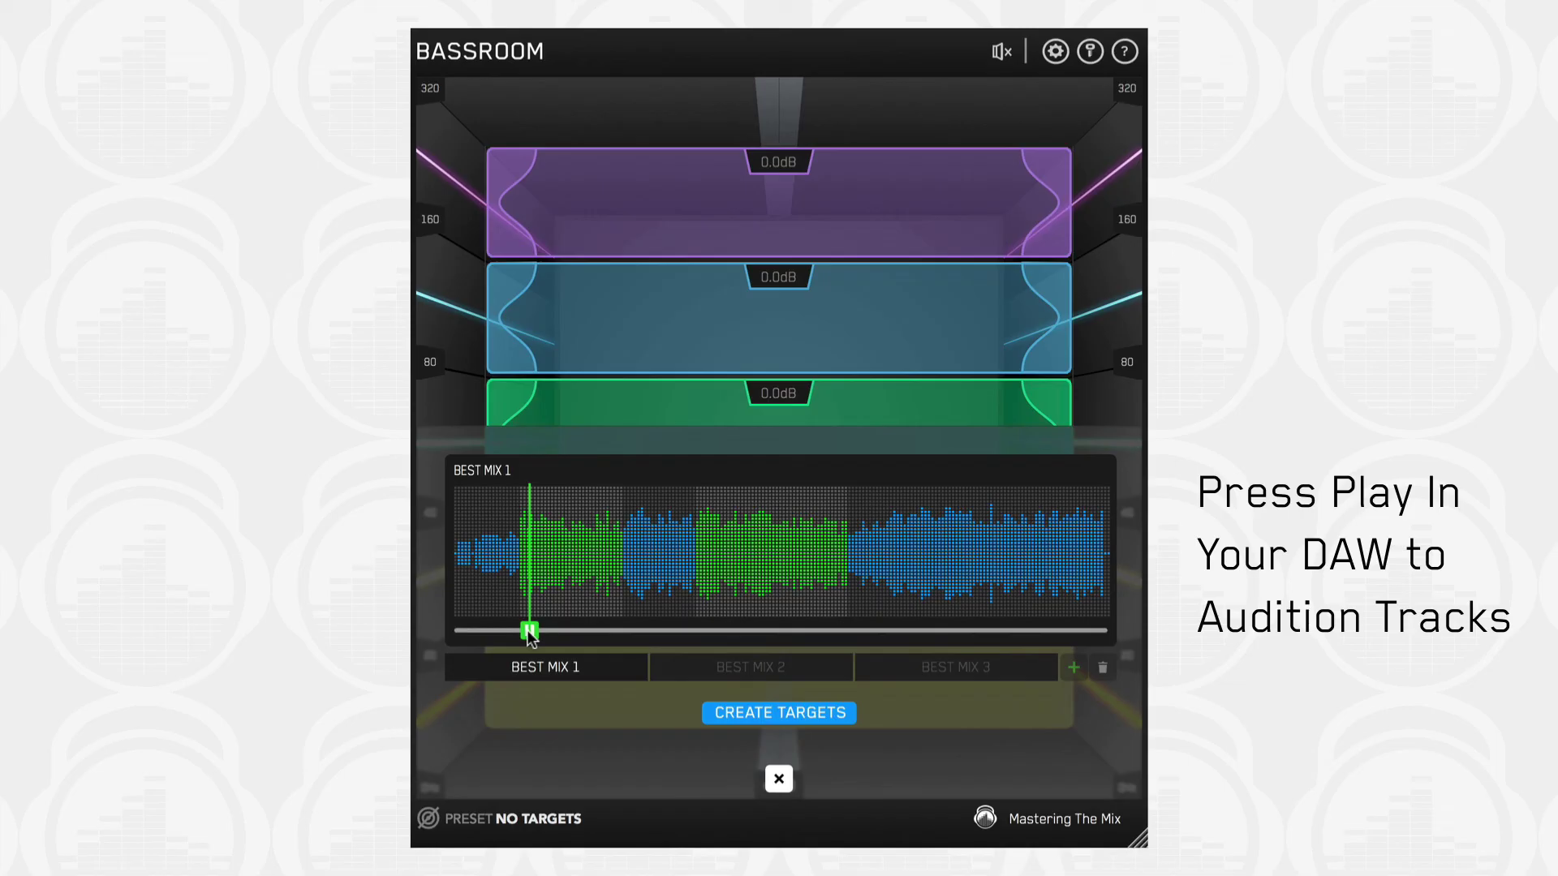
{"action": "left_click_drag", "start_coordinate": [925, 574], "coordinate": [1048, 544]}
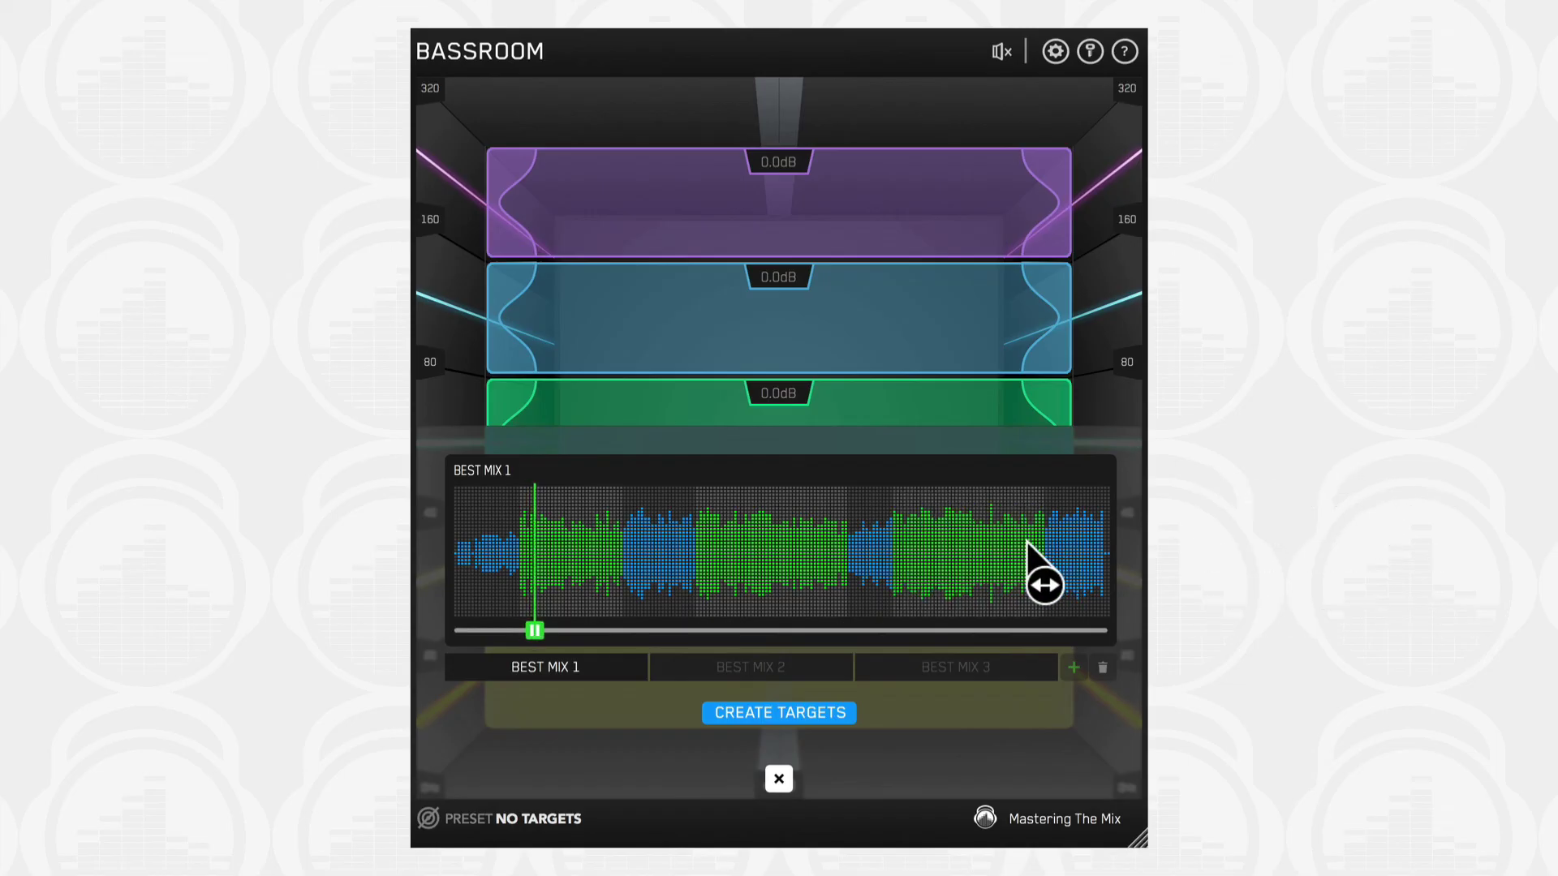
{"action": "left_click", "coordinate": [978, 542]}
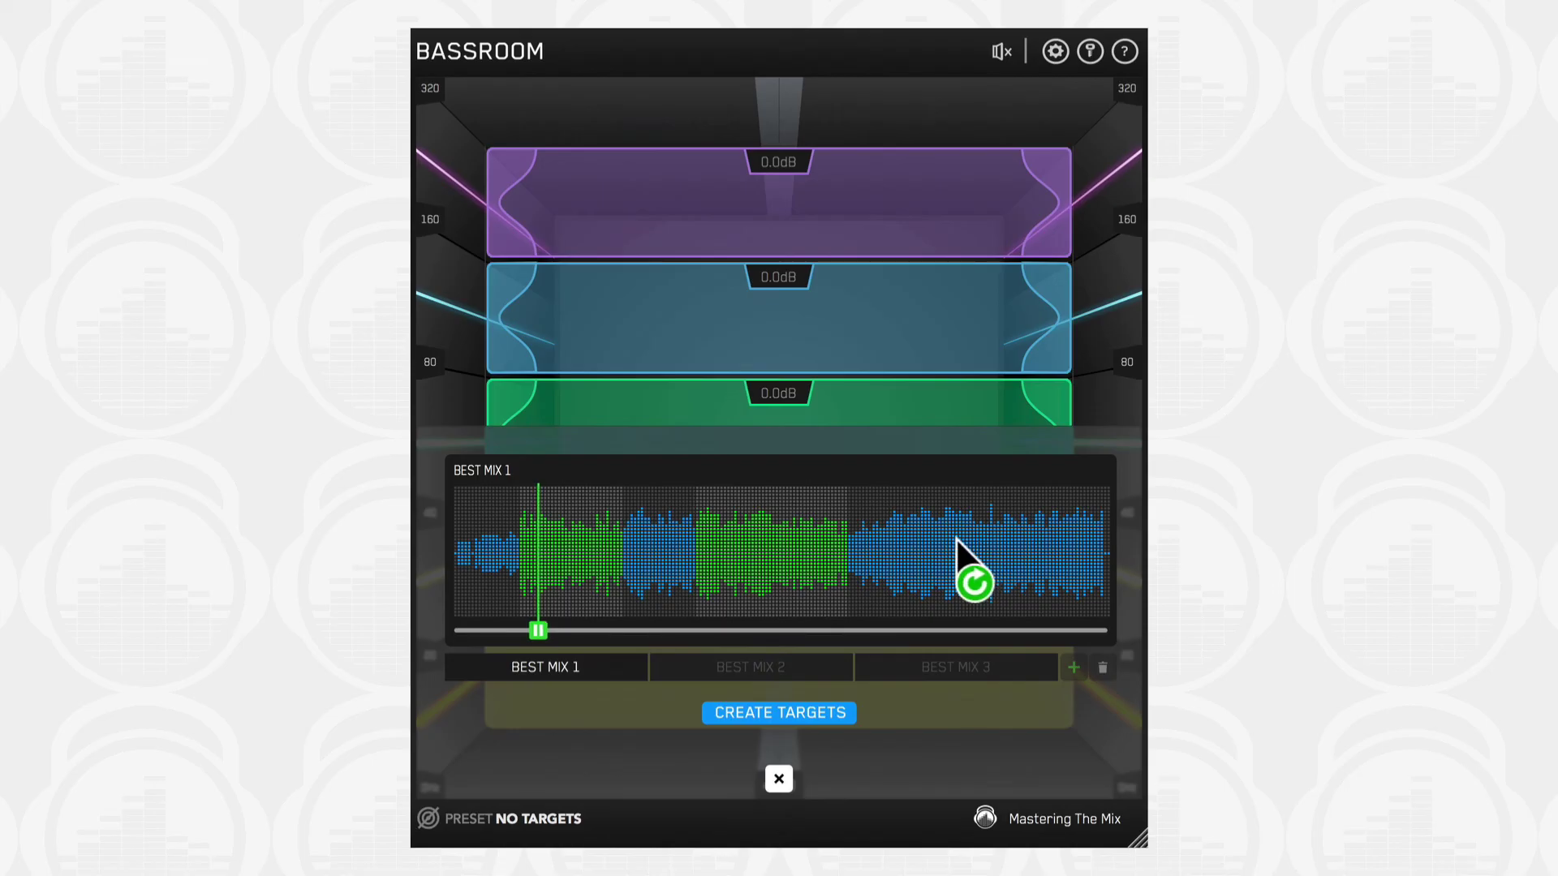
{"action": "left_click", "coordinate": [957, 540]}
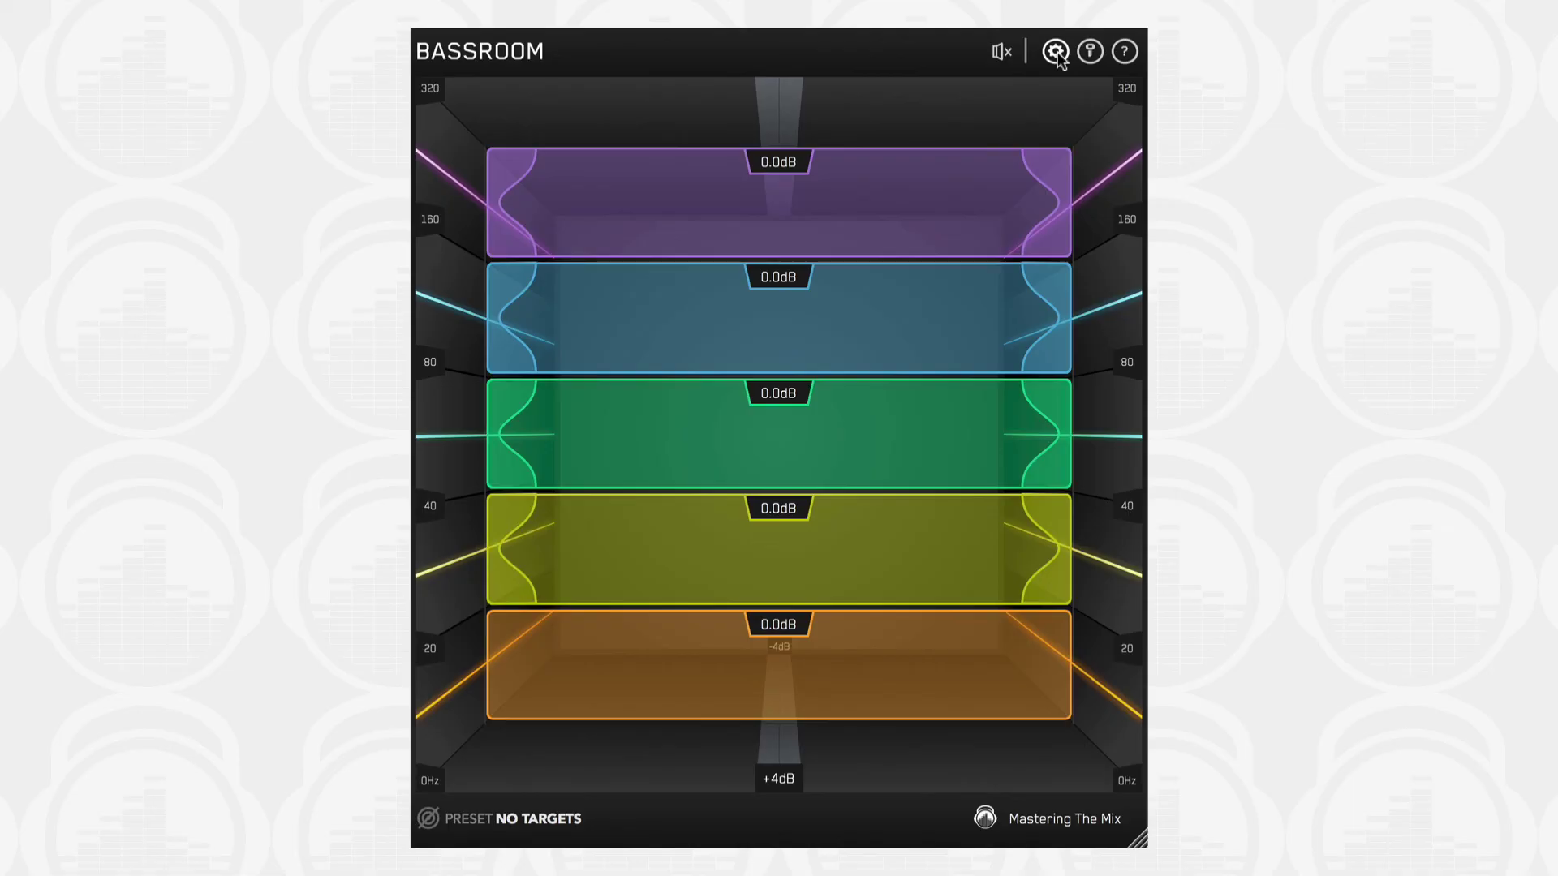
Step: Turn on tooltips in the settings and read the explanations for the wall targets and the frequency scale
{"action": "left_click", "coordinate": [1055, 52]}
{"action": "left_click", "coordinate": [897, 243]}
{"action": "left_click", "coordinate": [1042, 647]}
{"action": "mouse_move", "coordinate": [1010, 550]}
{"action": "mouse_move", "coordinate": [1099, 560]}
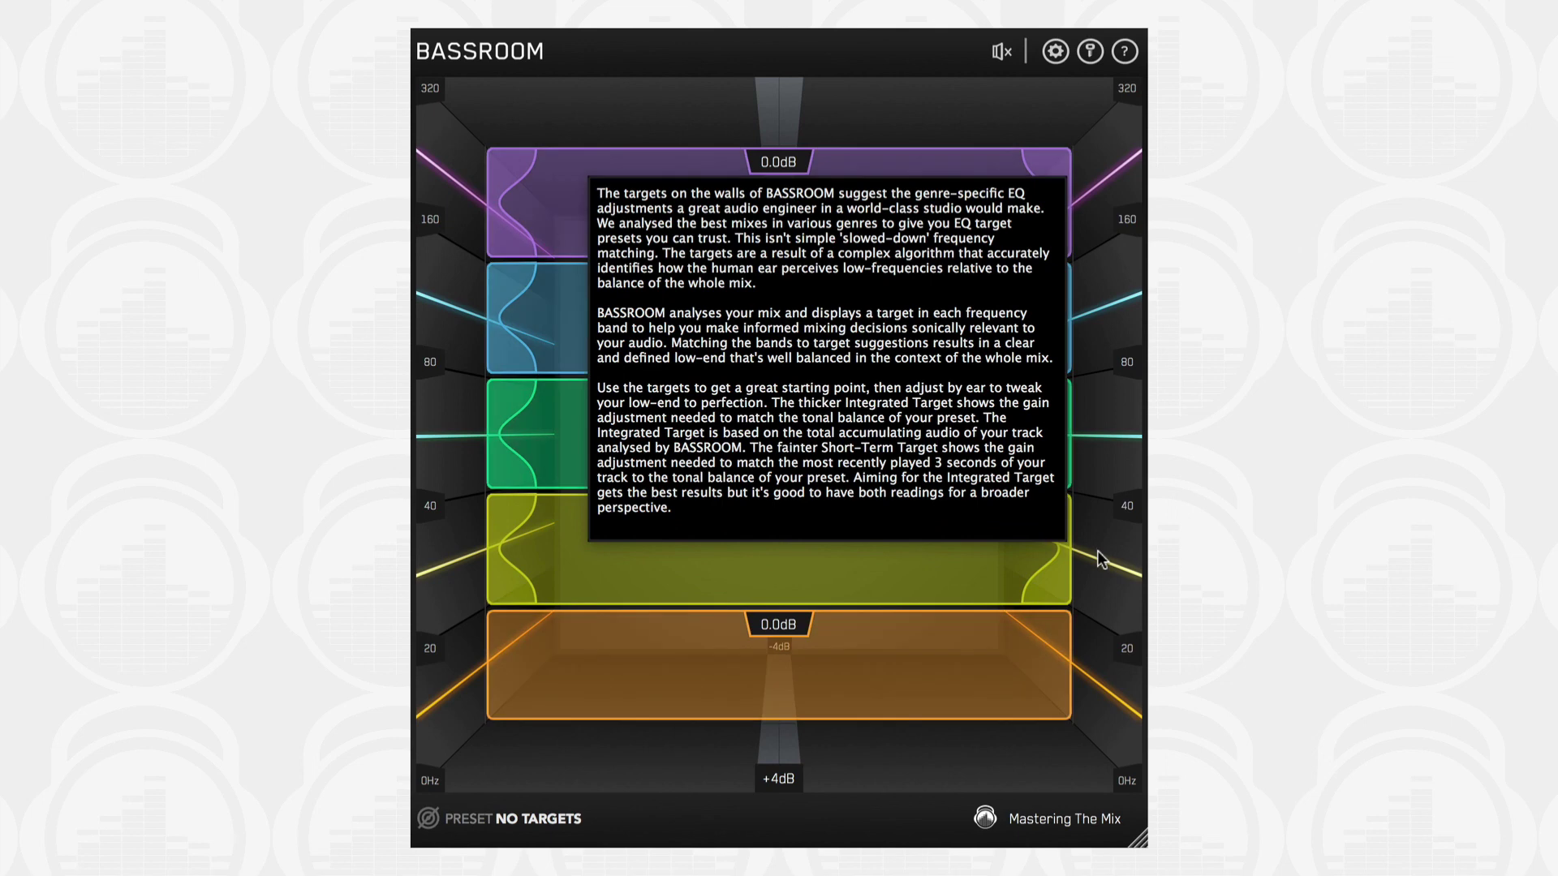
{"action": "mouse_move", "coordinate": [1127, 519]}
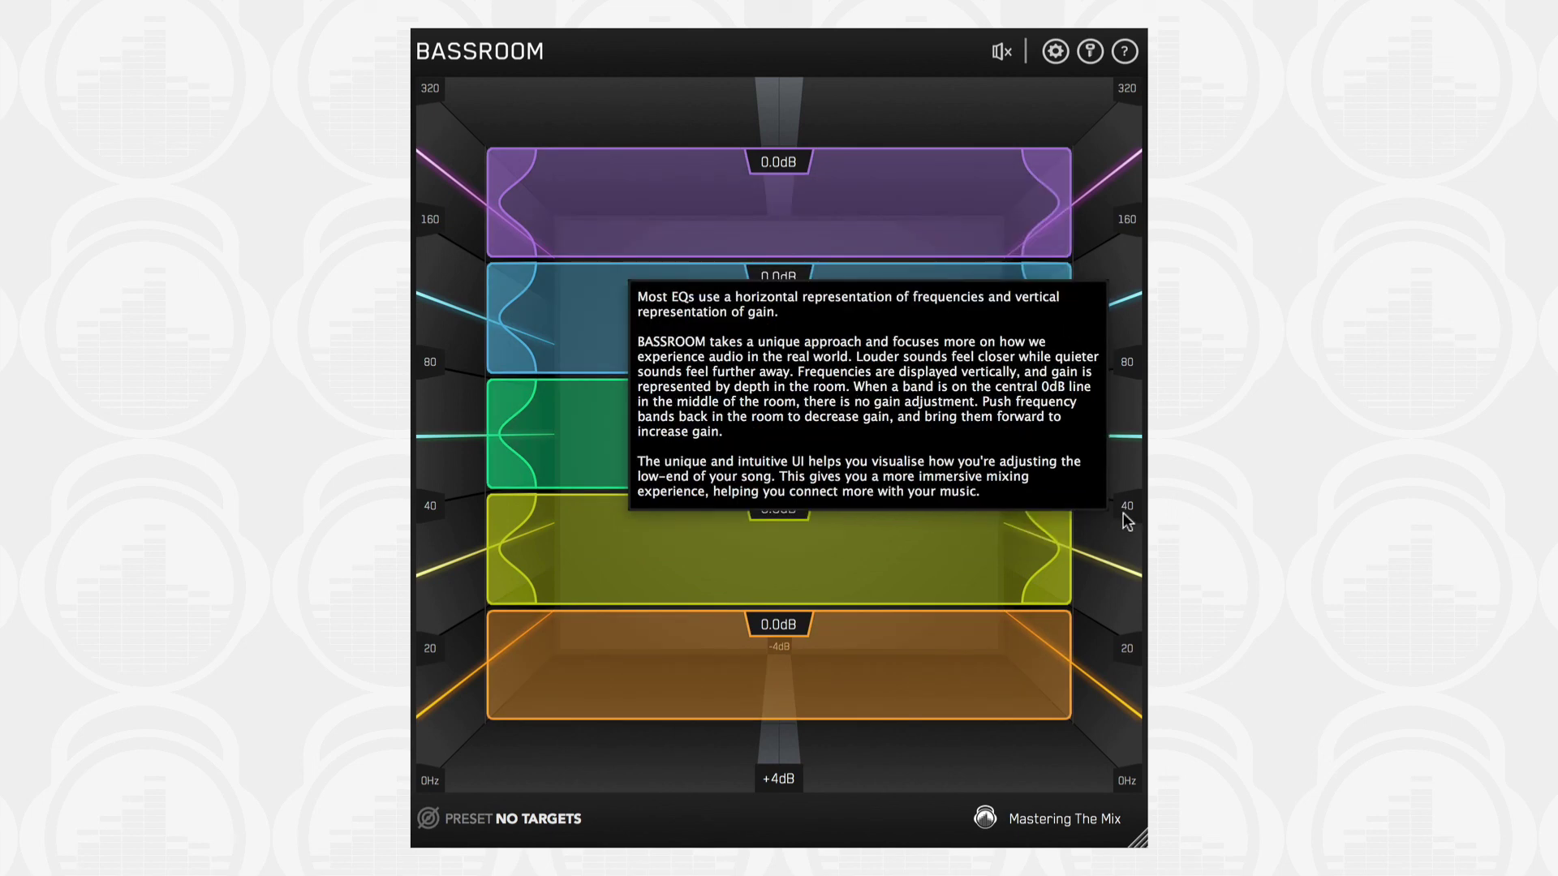
Step: Open the help information with the version details and online help links
{"action": "left_click", "coordinate": [1125, 52]}
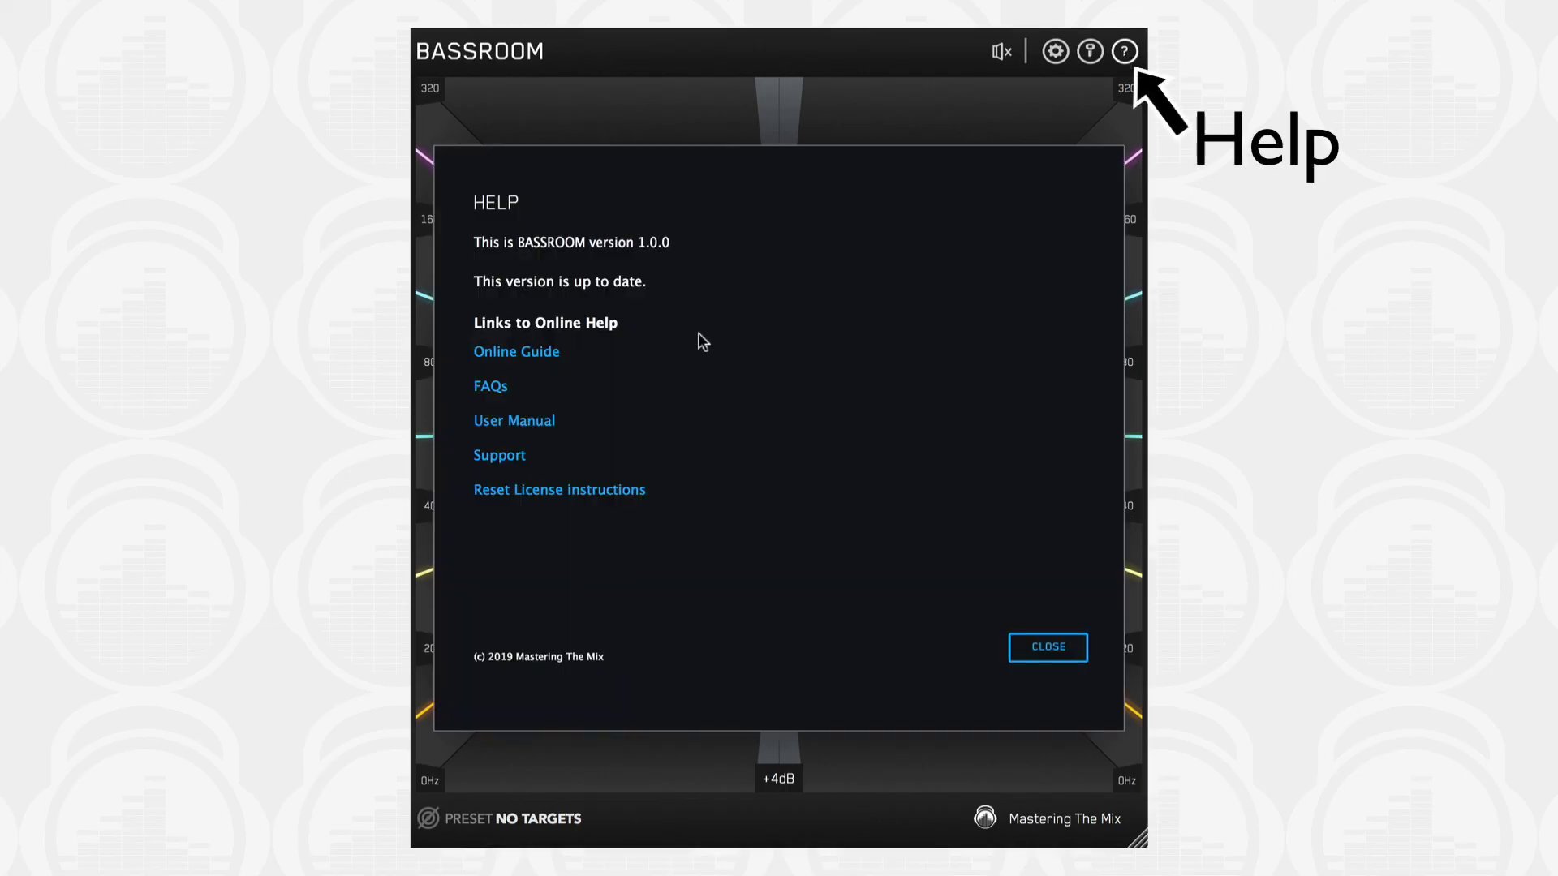